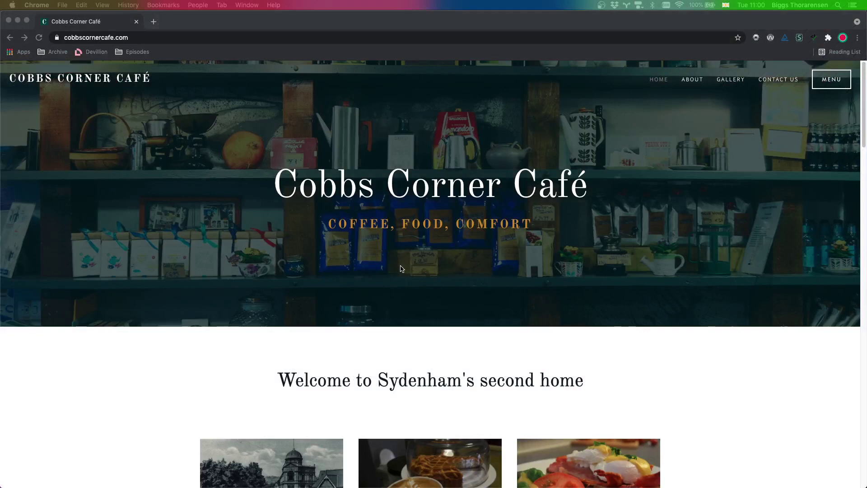
Bring Chrome to the front and open the page's heading outline in a new tab via Web Developer
left_click(402, 251)
left_click(188, 26)
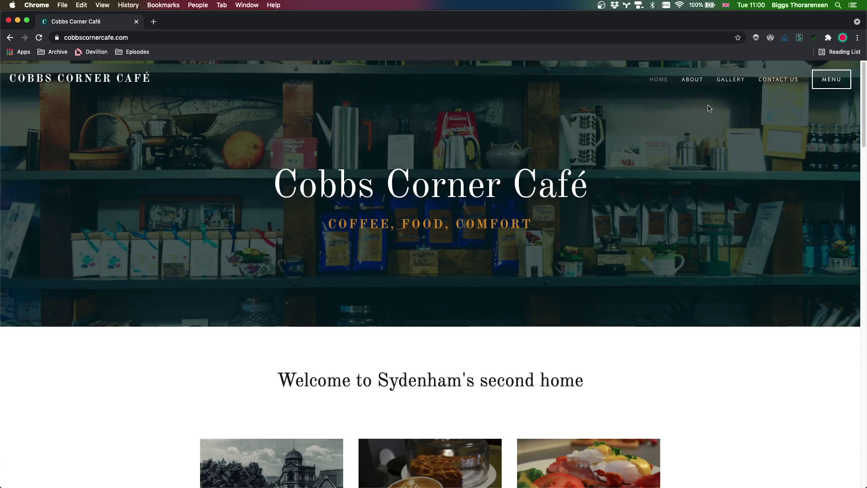
left_click(756, 38)
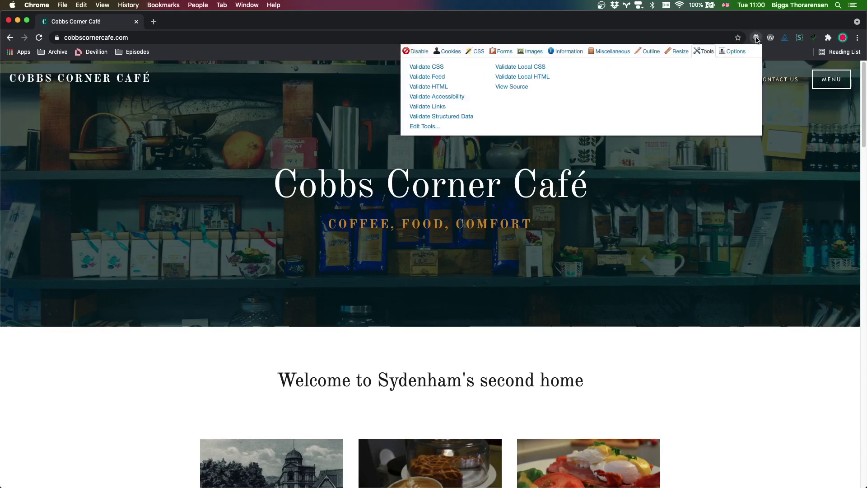
left_click(650, 52)
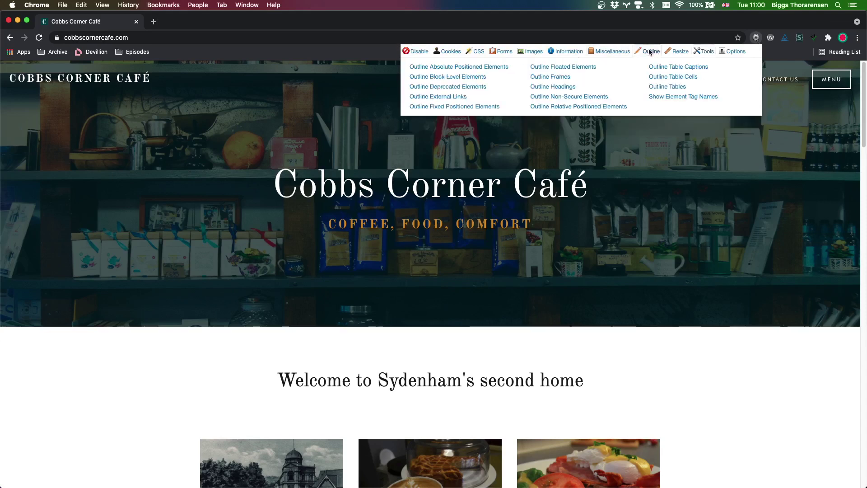
left_click(567, 51)
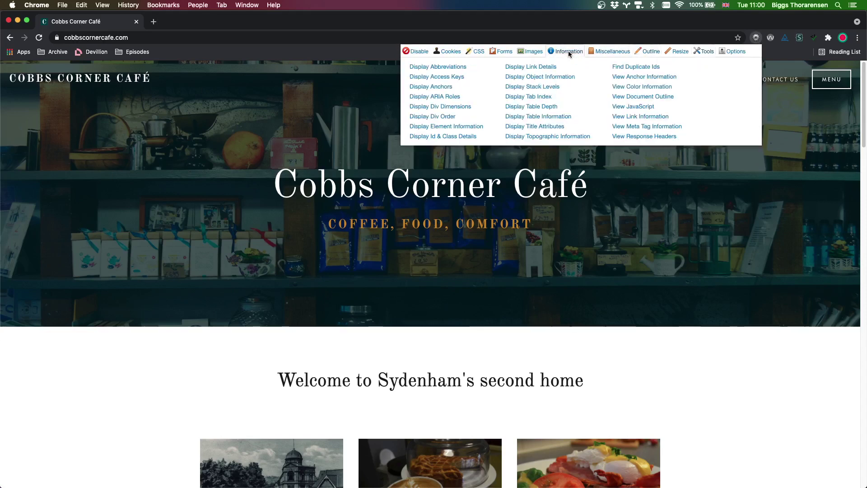
left_click(641, 96)
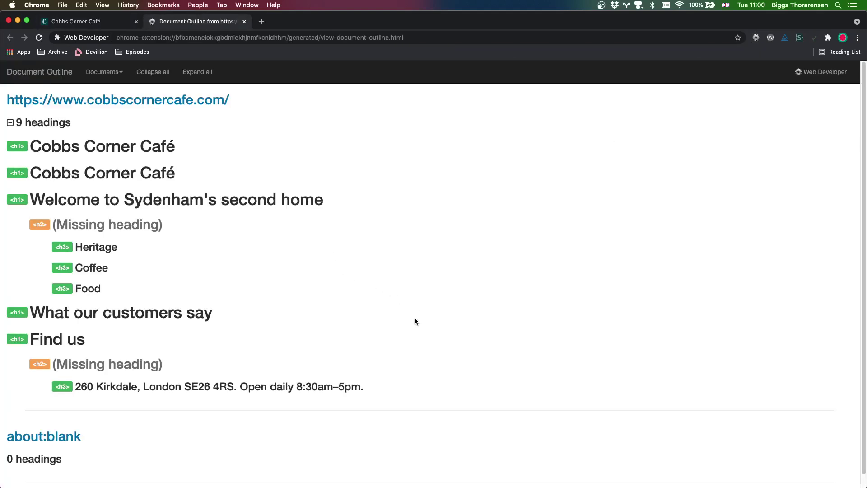
Review the heading outline, including its 'Missing heading' line, then close the outline tab
scroll(441, 350, "down", 1)
scroll(441, 351, "up", 1)
triple_click(51, 224)
left_click(95, 226)
scroll(216, 310, "down", 1)
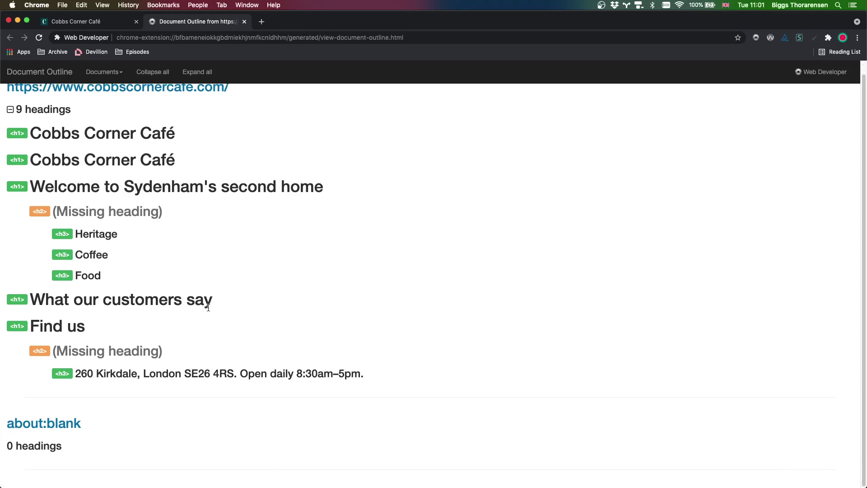
scroll(232, 316, "up", 1)
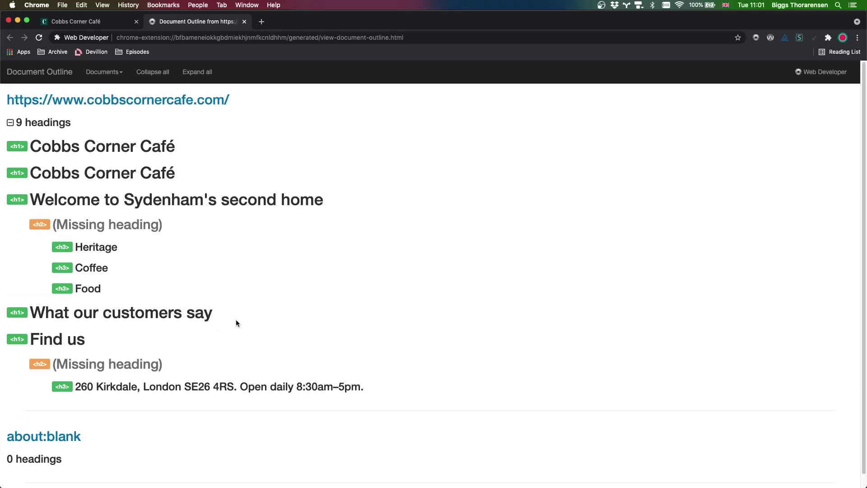
left_click(757, 37)
left_click(159, 160)
left_click(244, 21)
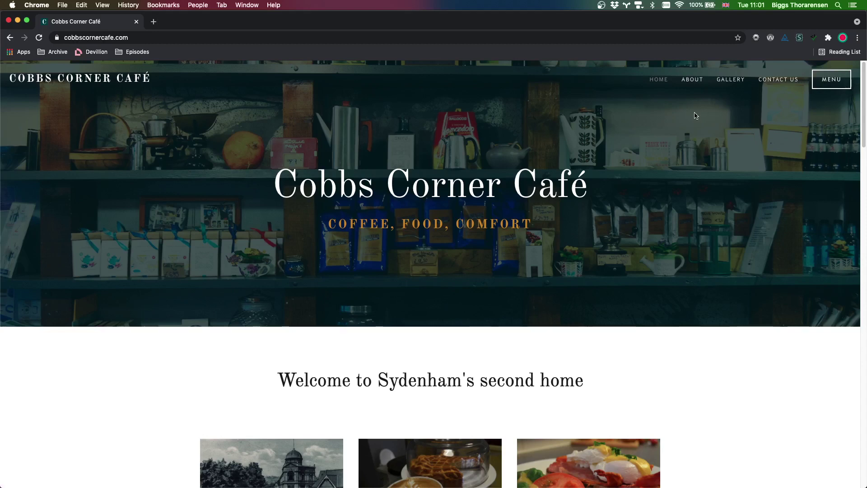
Visit the café's menu page, return home, and scroll down through the homepage
left_click(831, 83)
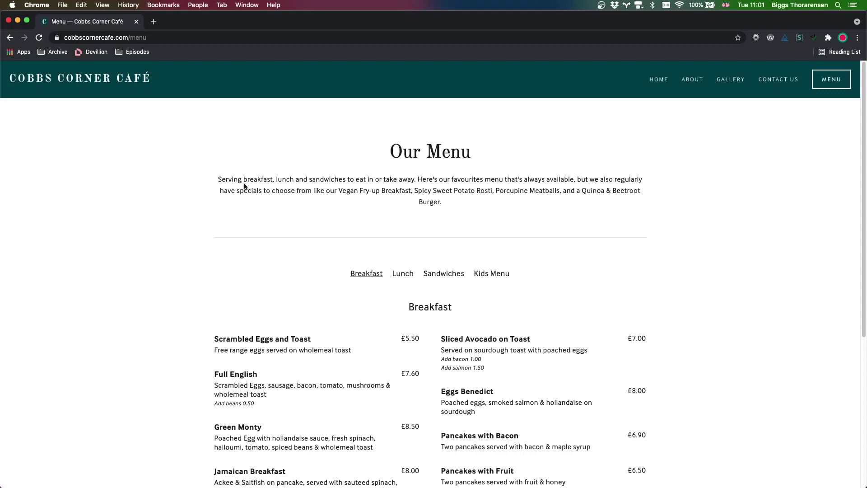
left_click(10, 38)
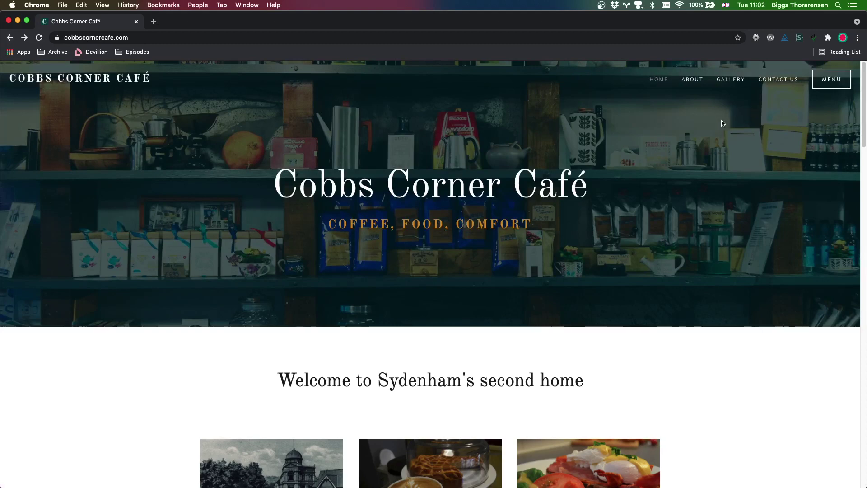
scroll(308, 212, "down", 2)
scroll(309, 213, "down", 5)
scroll(158, 220, "down", 4)
scroll(157, 220, "down", 4)
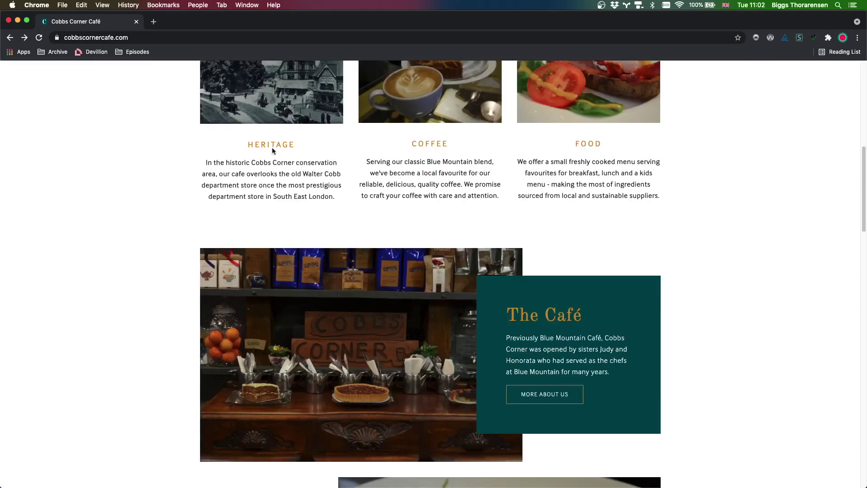
scroll(227, 285, "down", 4)
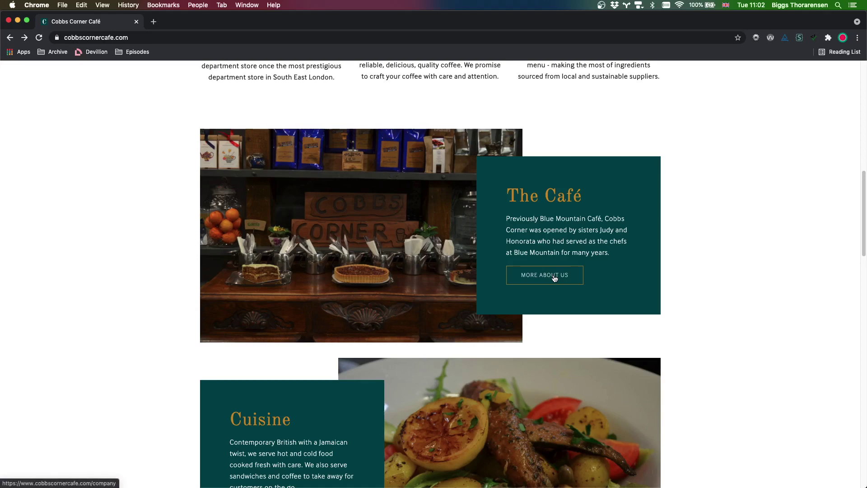
scroll(125, 284, "down", 7)
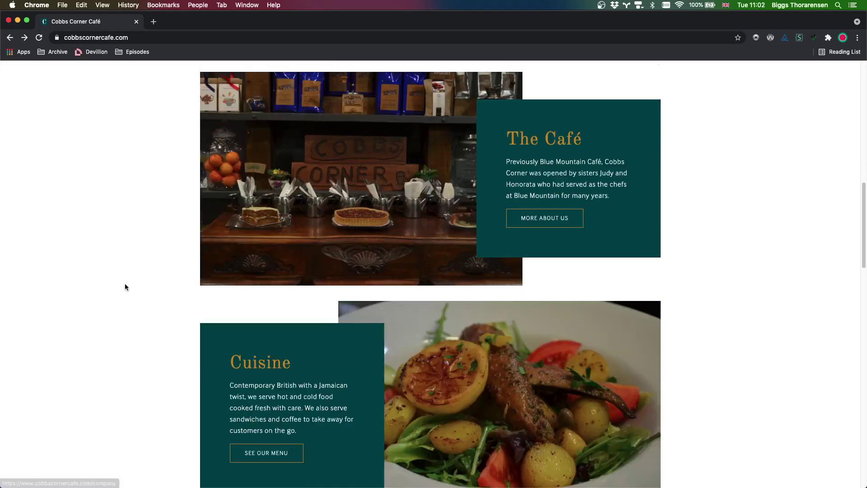
scroll(144, 261, "down", 8)
scroll(153, 285, "down", 8)
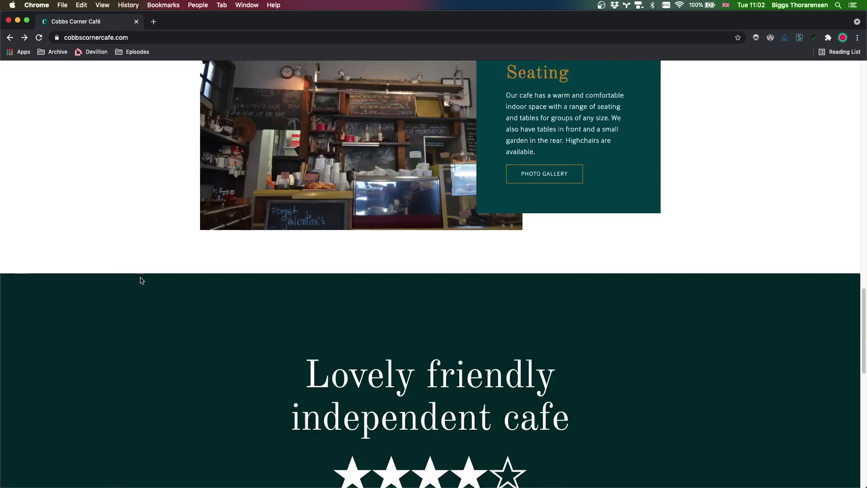
scroll(167, 288, "down", 2)
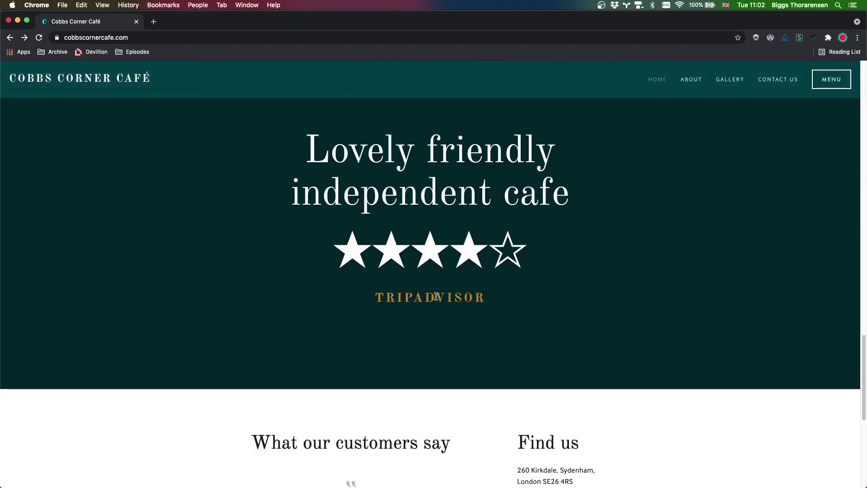
scroll(184, 326, "down", 9)
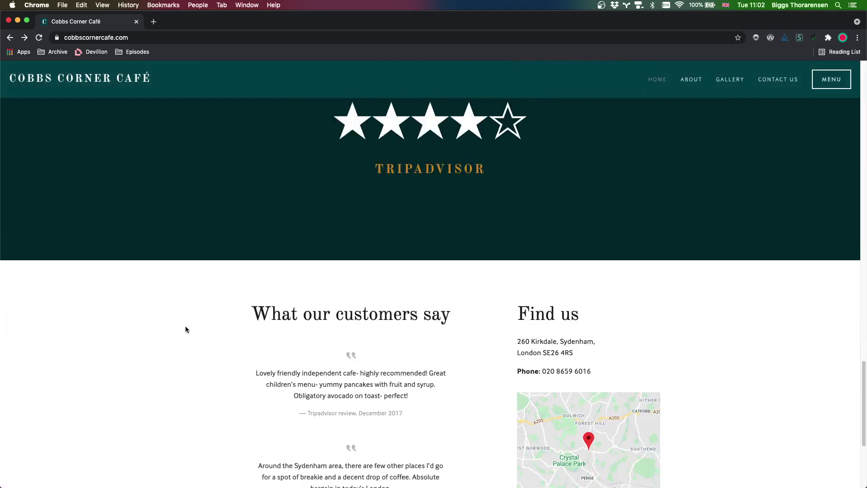
scroll(182, 328, "down", 1)
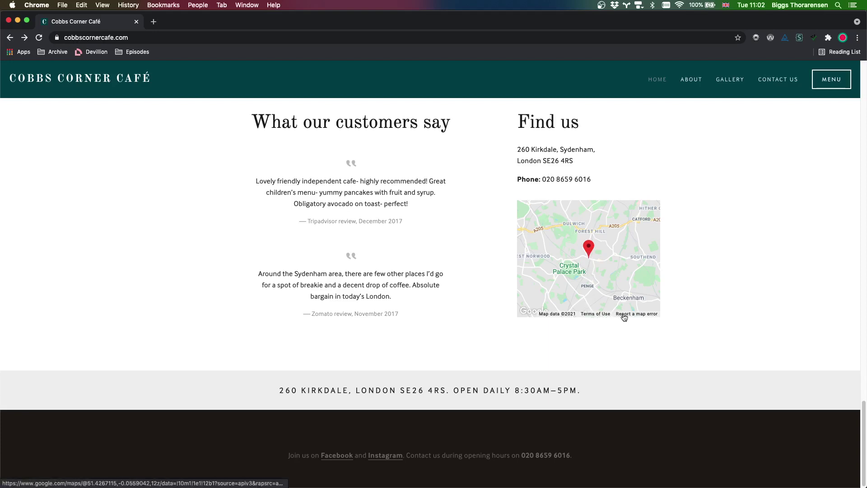
scroll(195, 324, "down", 1)
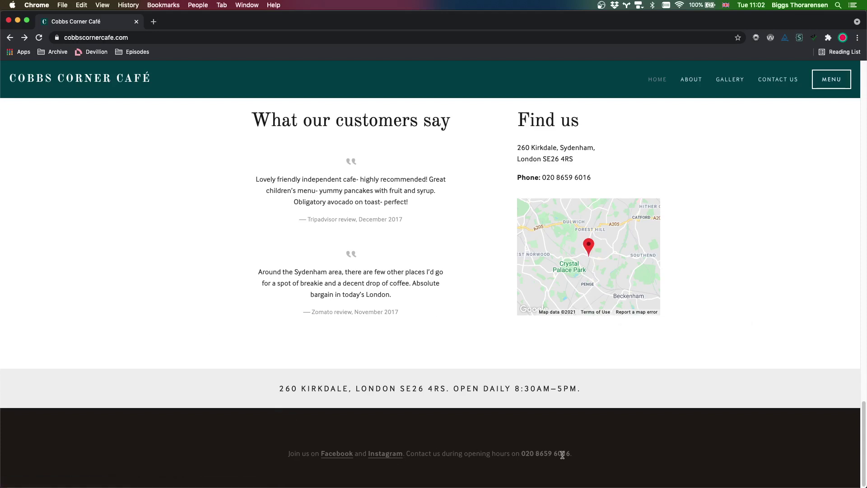
scroll(203, 178, "up", 20)
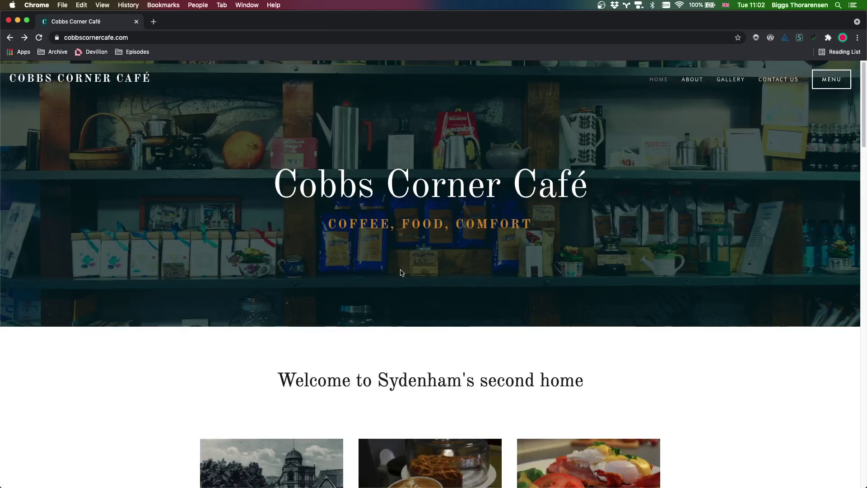
Show the page's ARIA roles, then Disable All Styles from Web Developer's CSS options
left_click(755, 39)
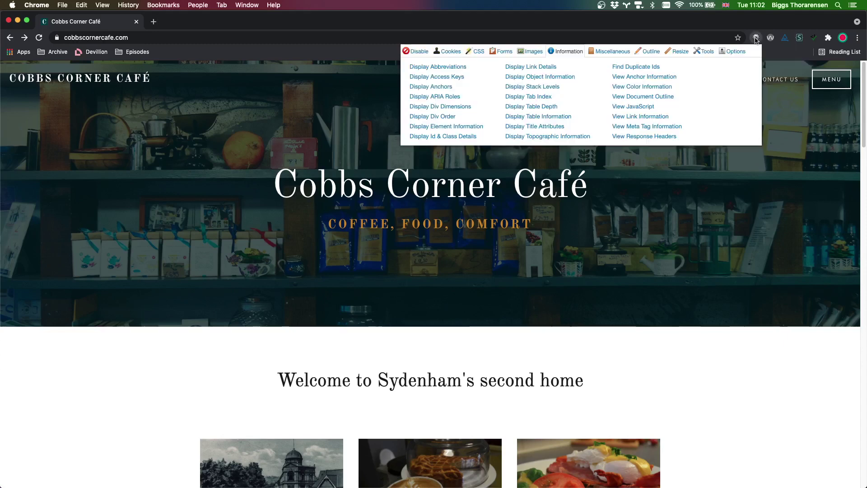
left_click(450, 96)
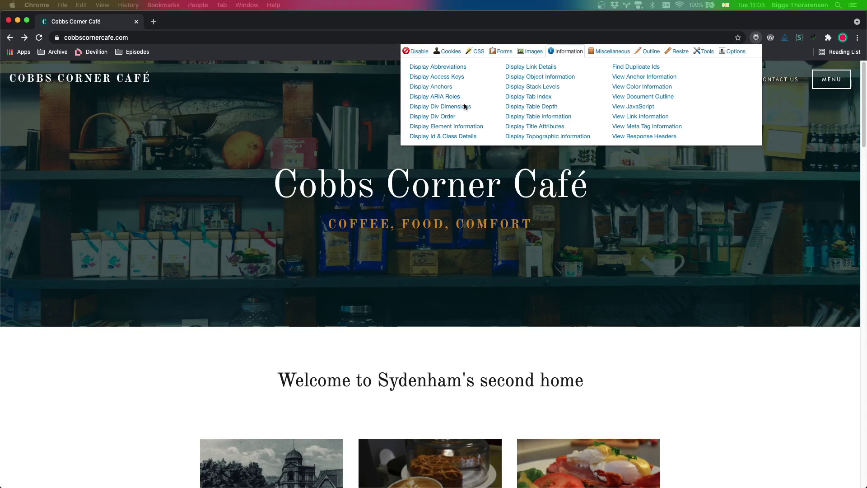
left_click(478, 51)
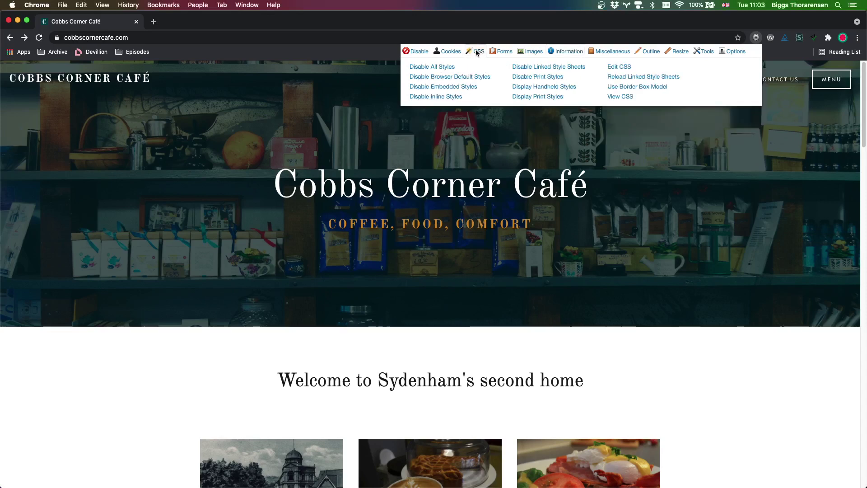
left_click(425, 68)
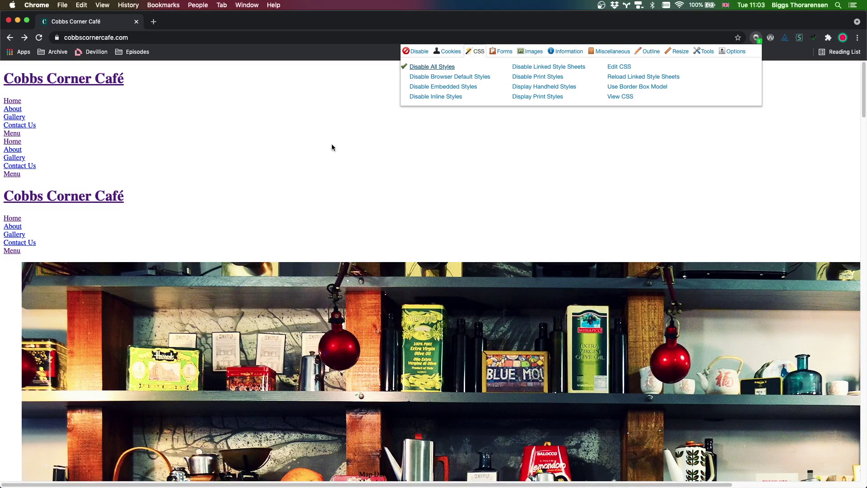
left_click(372, 82)
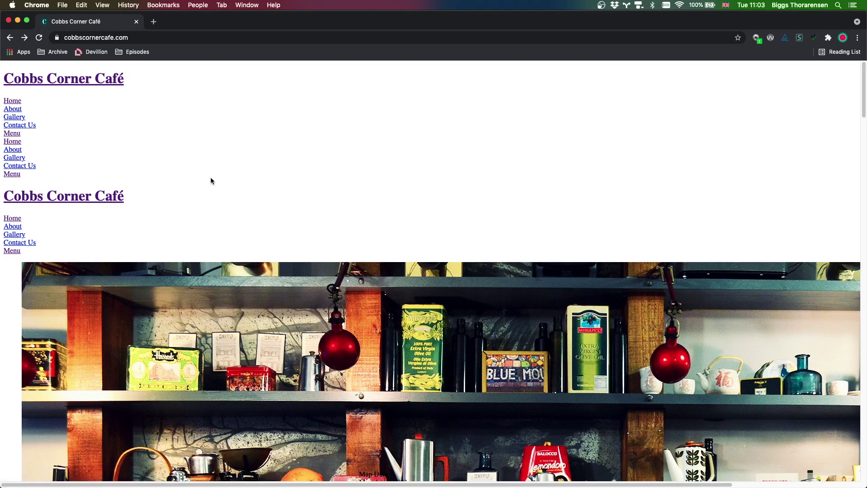
Scroll the unstyled page down to the Google map, nudge the horizontal scrollbar, then return to Cuisine
scroll(205, 179, "down", 5)
scroll(228, 203, "down", 10)
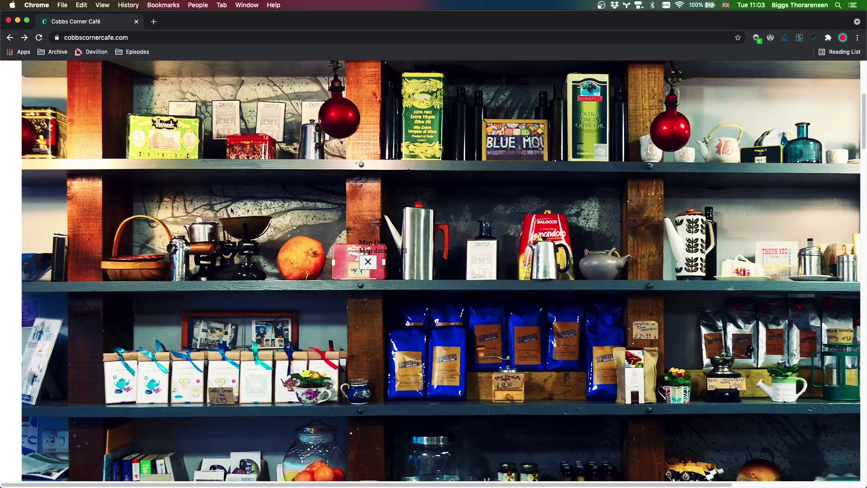
scroll(232, 211, "up", 3)
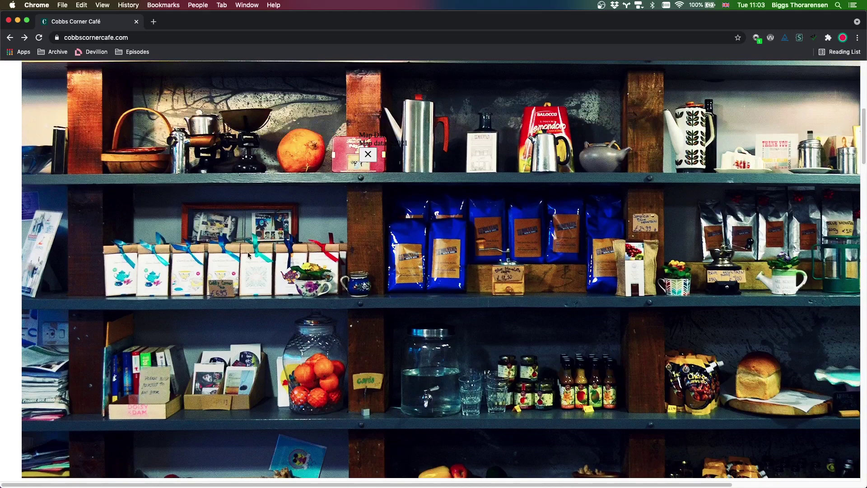
scroll(262, 277, "down", 3)
scroll(262, 278, "down", 3)
scroll(262, 278, "down", 6)
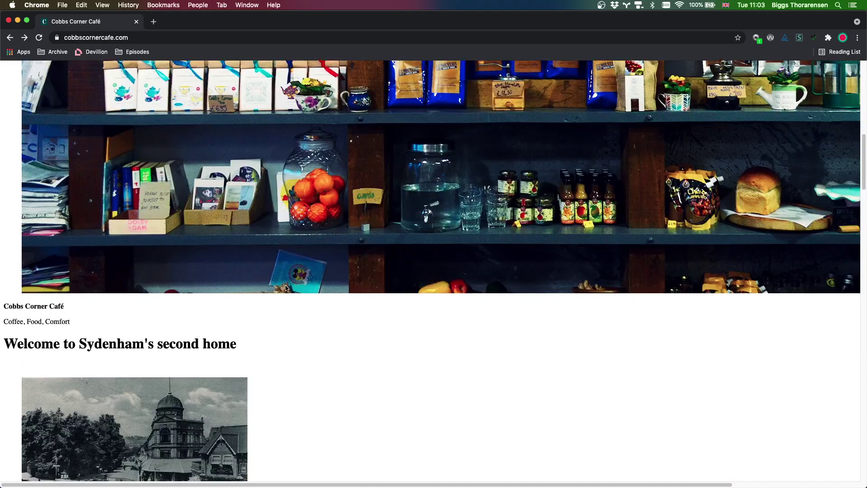
scroll(296, 298, "down", 5)
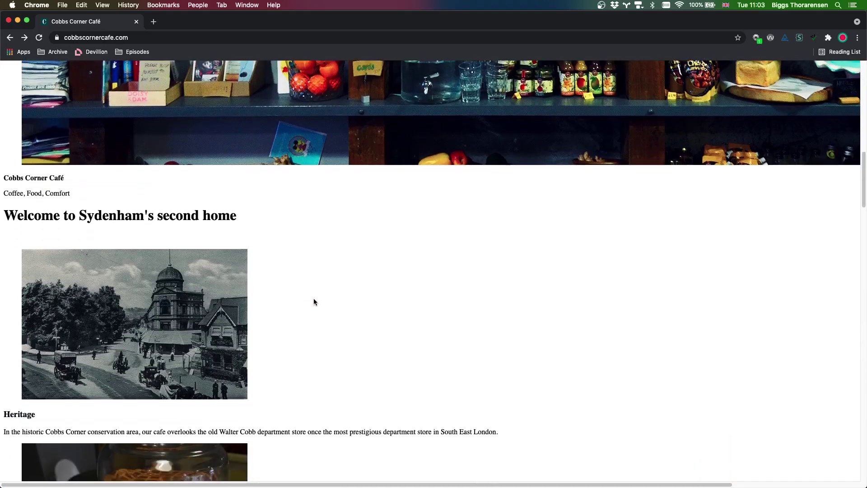
scroll(307, 280, "down", 13)
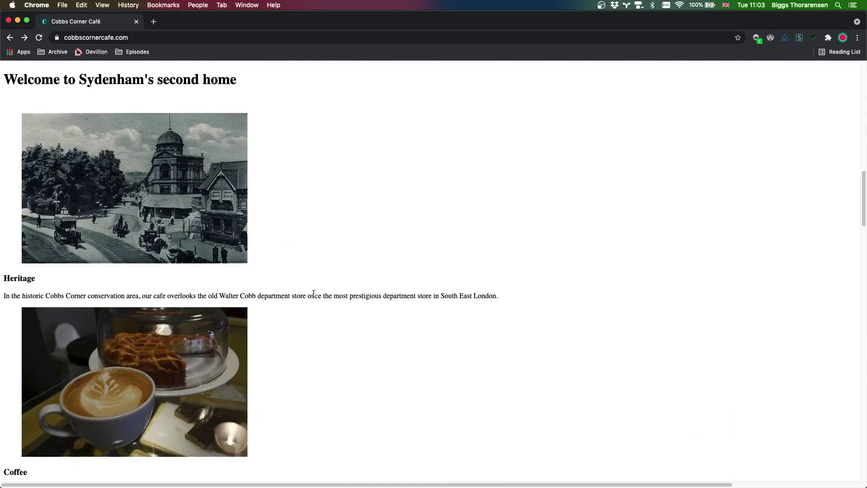
scroll(319, 303, "down", 9)
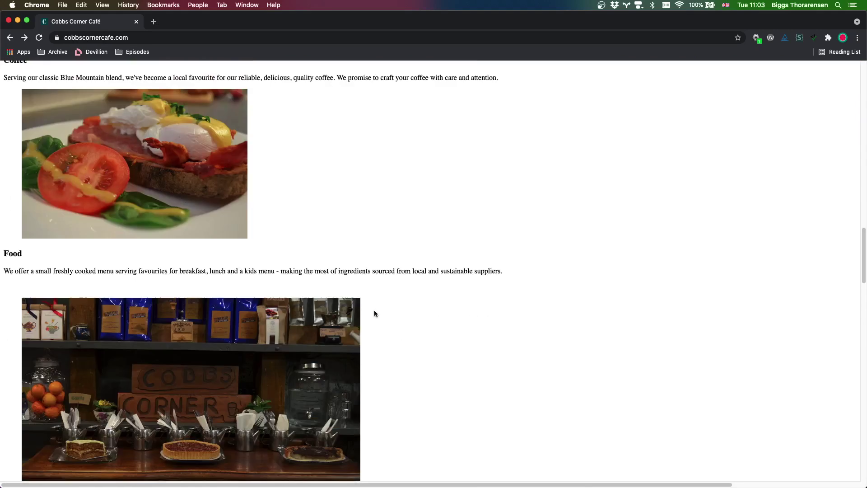
scroll(410, 335, "down", 14)
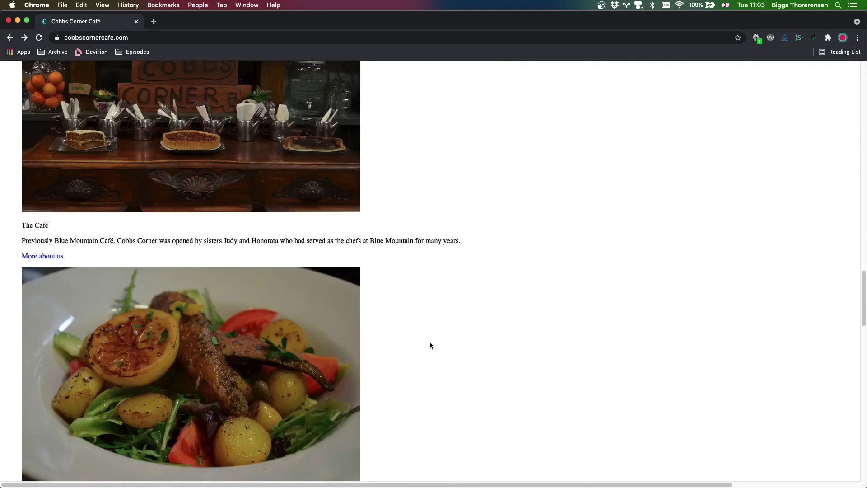
scroll(434, 344, "down", 3)
scroll(437, 348, "down", 17)
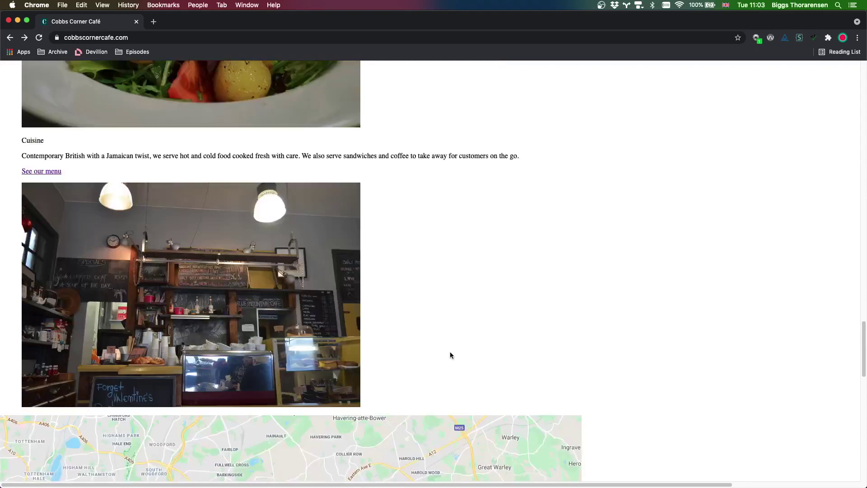
scroll(670, 359, "down", 20)
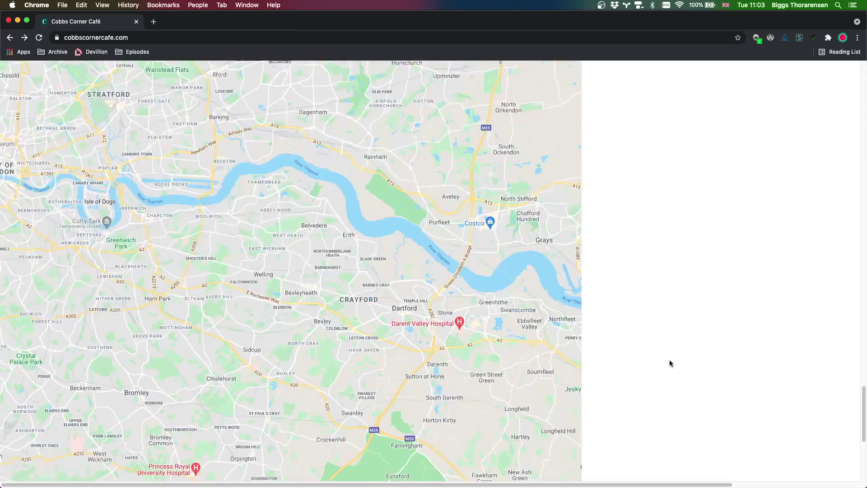
scroll(671, 363, "down", 2)
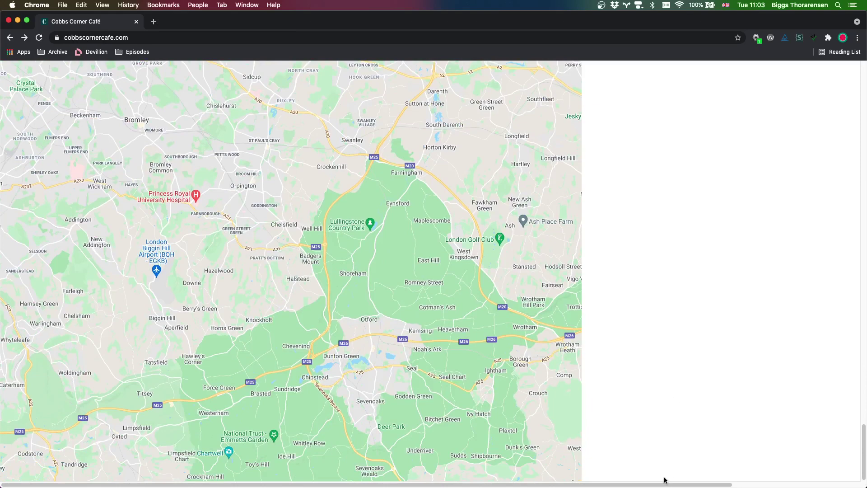
mouse_move(662, 483)
left_mouse_down()
mouse_move(796, 486)
mouse_move(668, 486)
left_mouse_up()
scroll(619, 423, "up", 15)
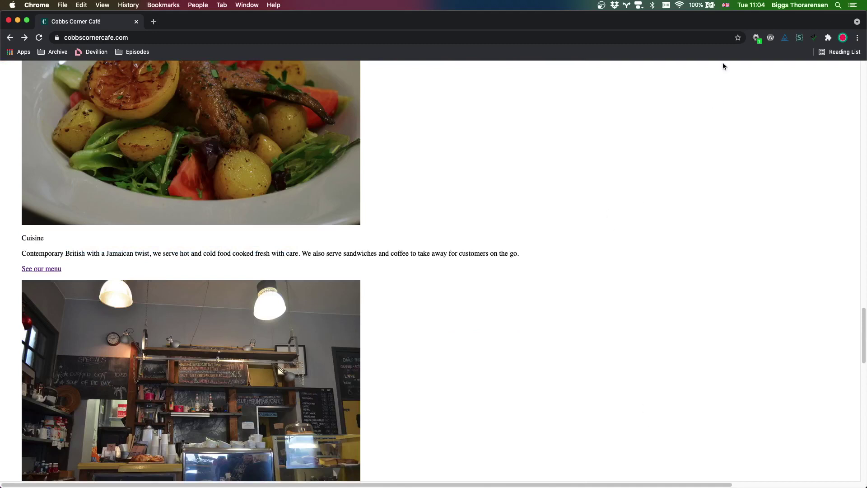
Turn the café page's styles back on and glance at the styled page
left_click(757, 39)
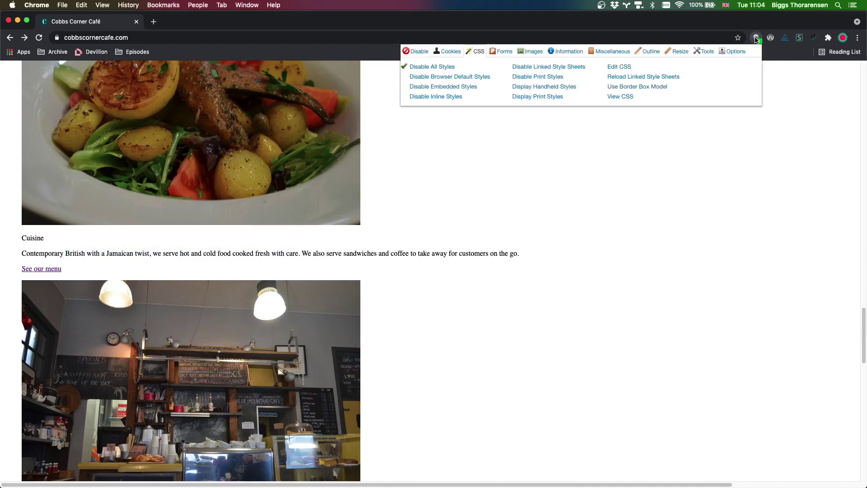
left_click(412, 68)
scroll(232, 359, "up", 5)
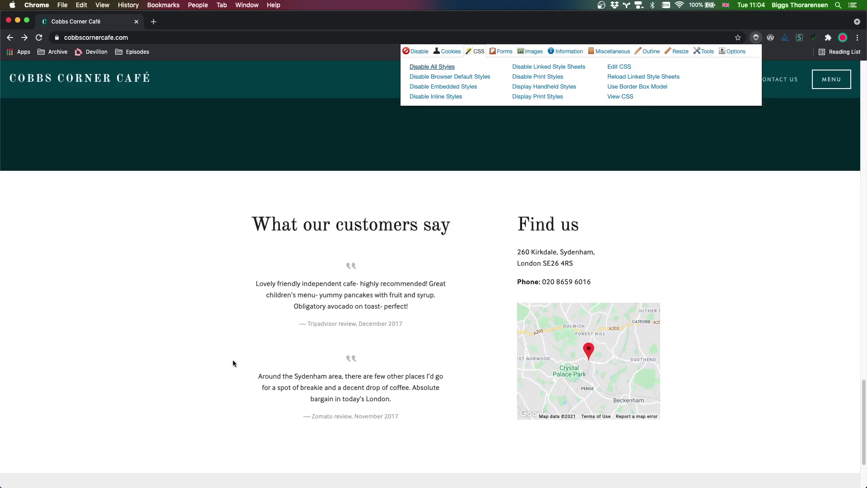
scroll(226, 325, "down", 5)
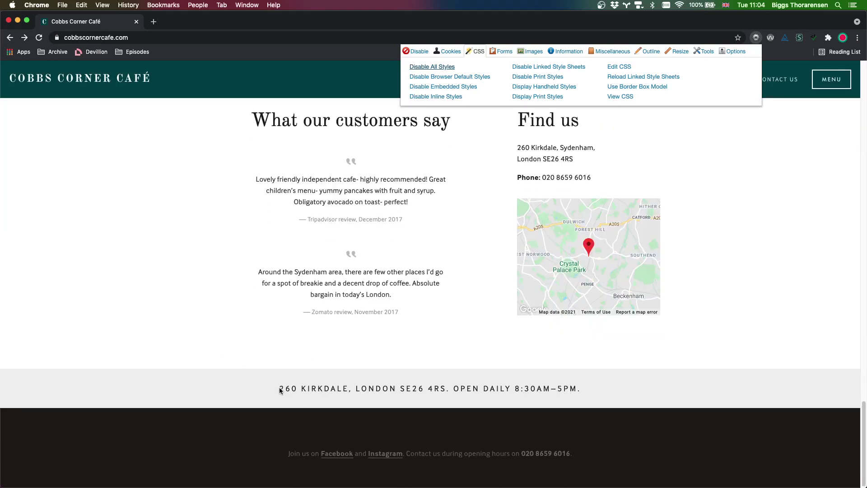
left_click(782, 119)
Disable All Styles again and scroll around the unstyled page
left_click(756, 38)
left_click(432, 67)
left_click(624, 327)
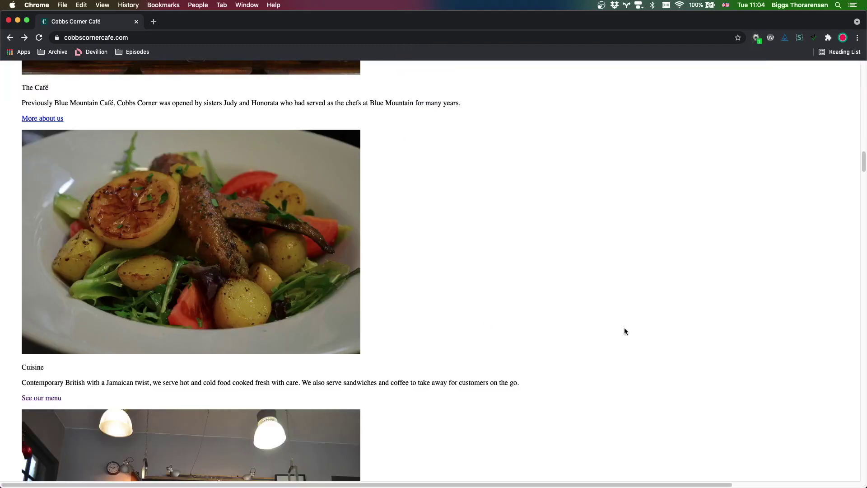
scroll(644, 385, "down", 7)
scroll(644, 389, "down", 6)
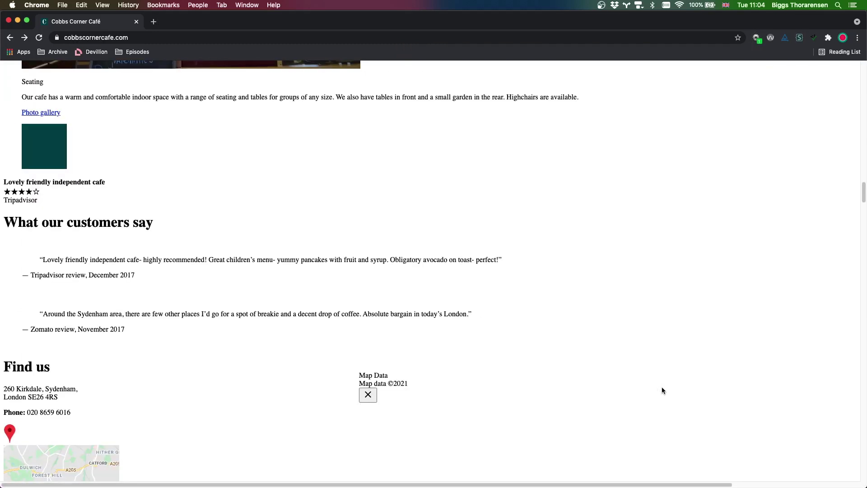
scroll(663, 387, "up", 1)
scroll(628, 316, "down", 4)
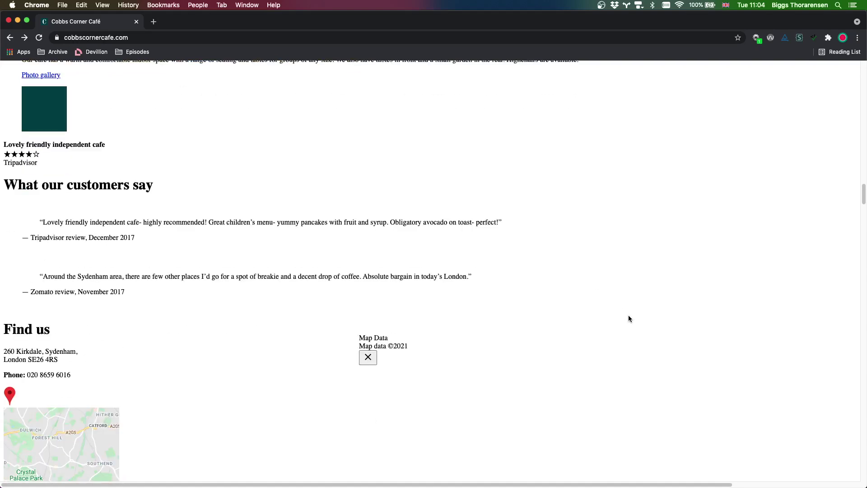
scroll(544, 315, "down", 3)
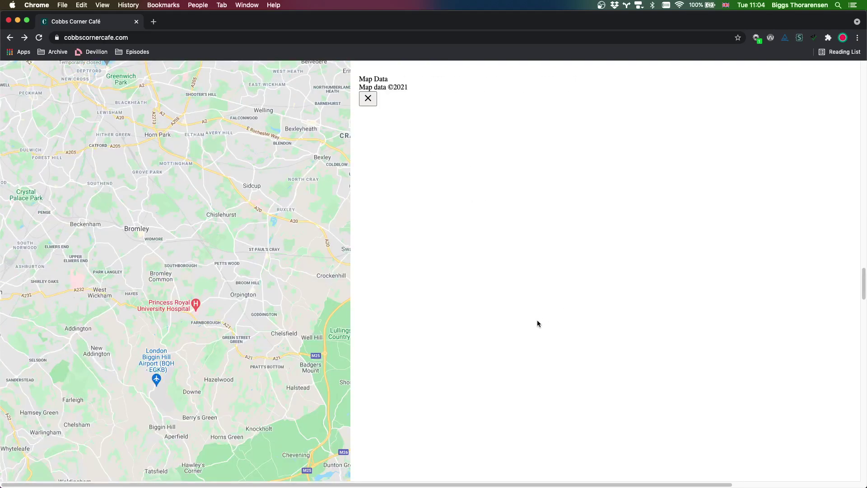
scroll(731, 320, "up", 20)
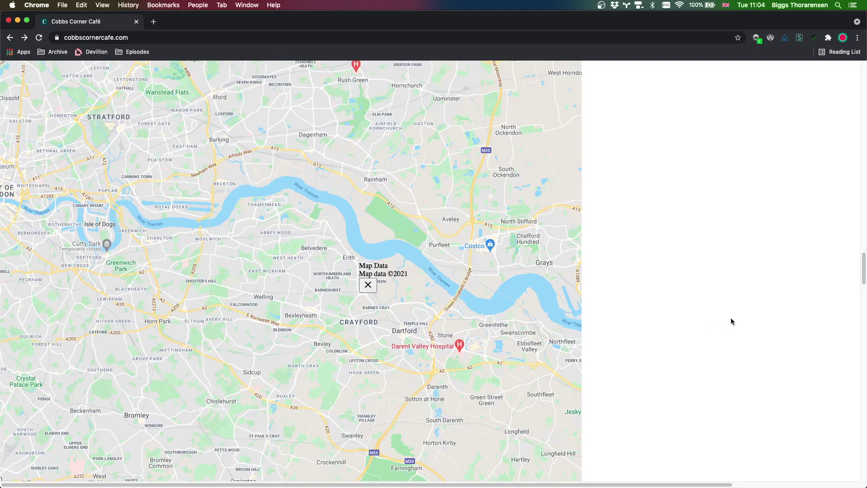
scroll(725, 319, "up", 8)
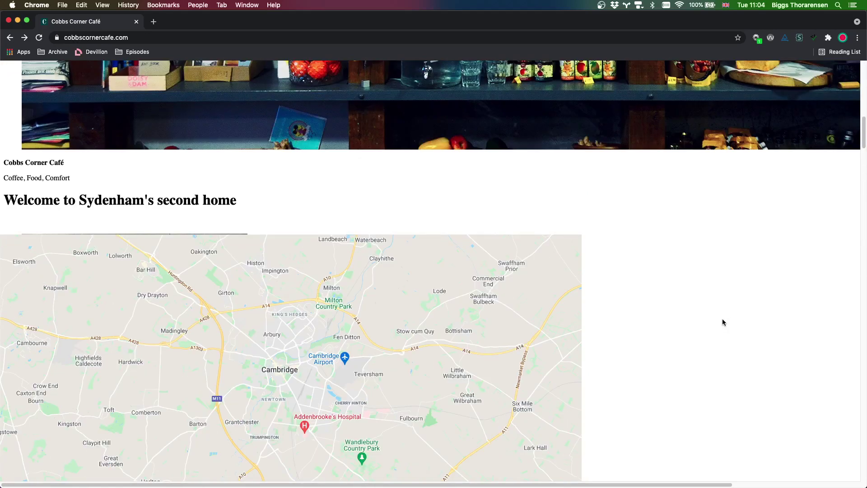
scroll(725, 324, "down", 2)
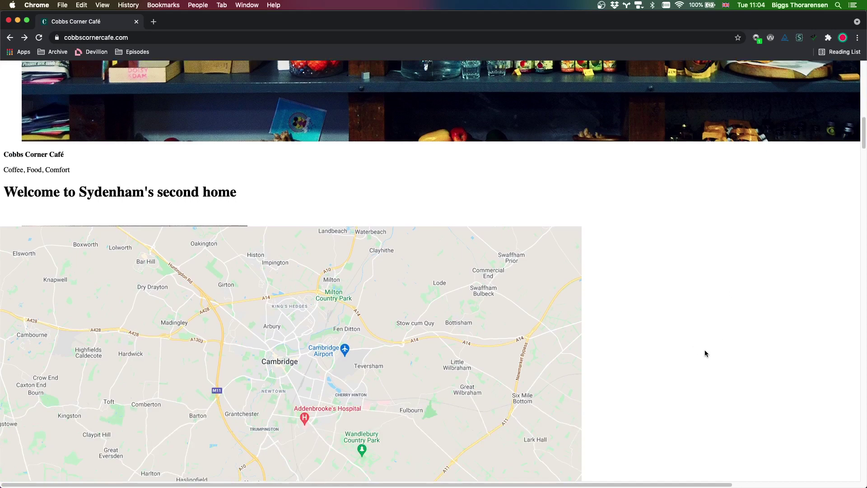
Scroll to the Sydenham welcome heading above the Cambridge map and reopen the Web Developer CSS options
scroll(705, 356, "down", 12)
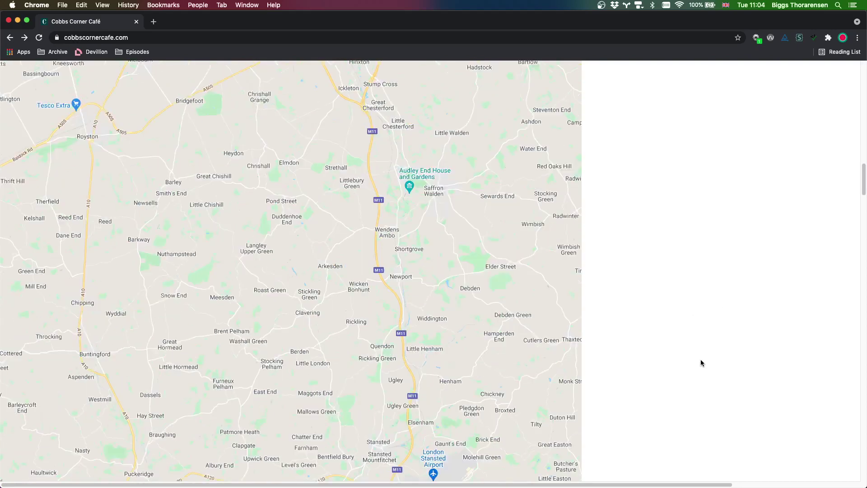
scroll(702, 369, "down", 20)
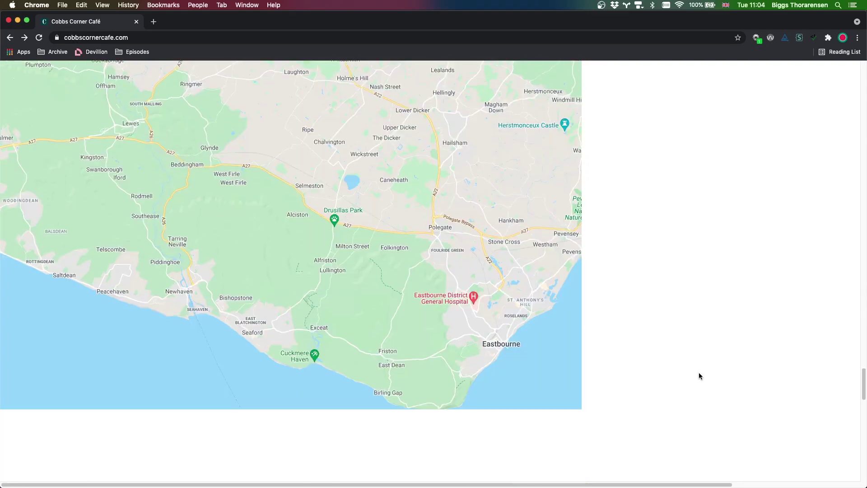
scroll(699, 375, "up", 15)
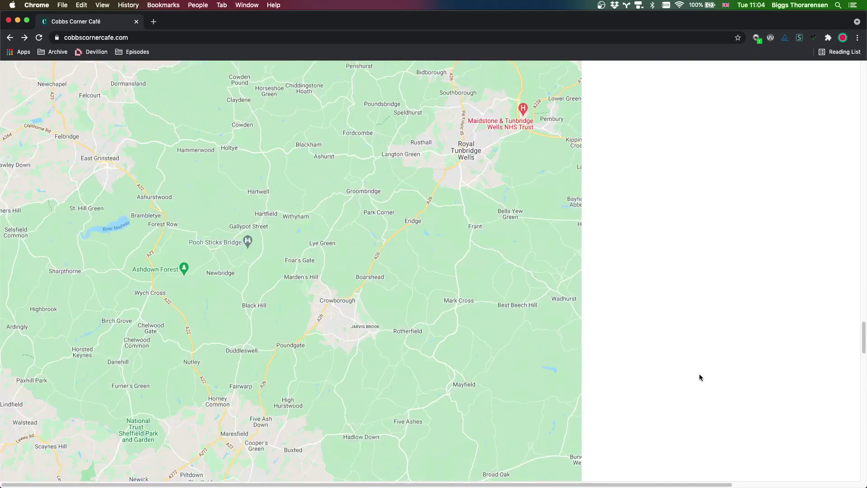
scroll(720, 362, "up", 10)
scroll(719, 363, "down", 5)
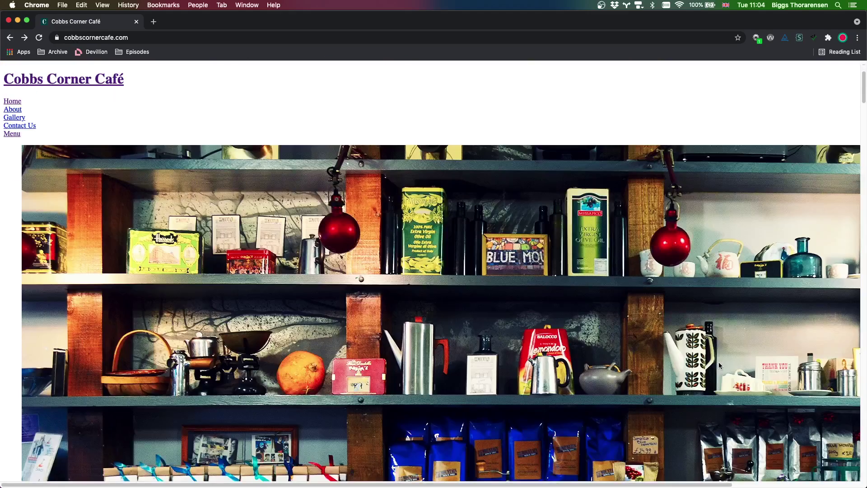
scroll(720, 372, "down", 7)
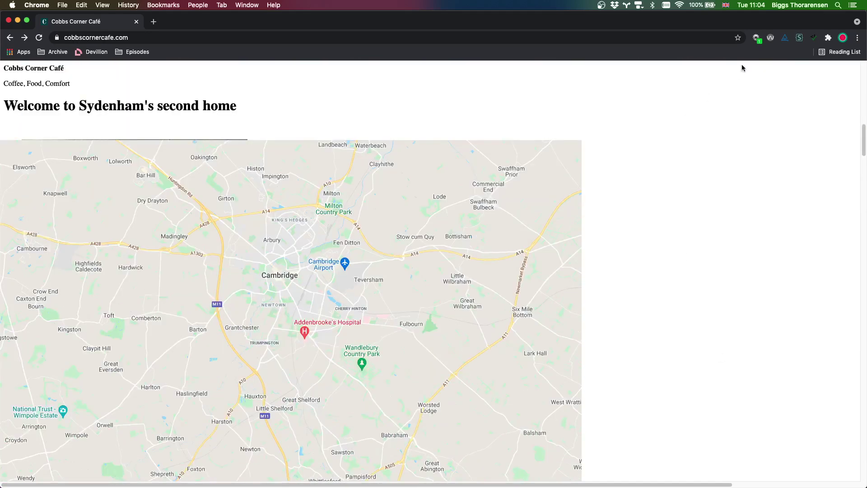
left_click(757, 39)
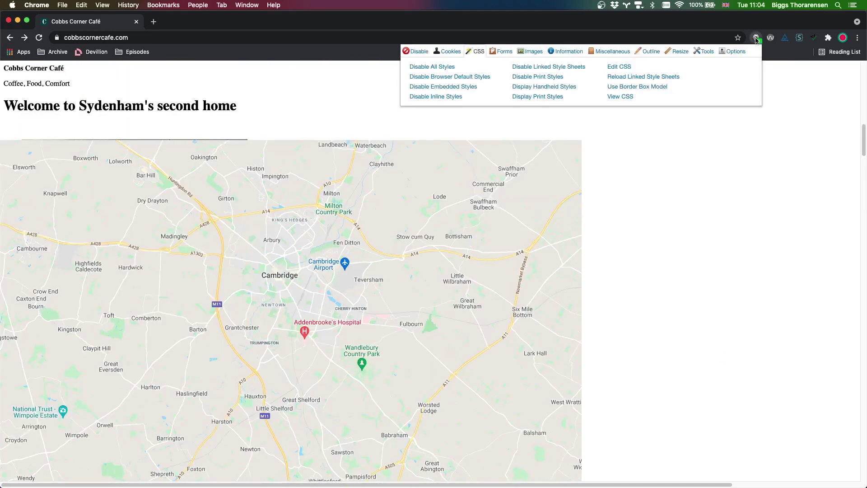
Re-enable all the café page's styles from the Web Developer CSS options
left_click(433, 69)
left_click(141, 202)
scroll(149, 210, "up", 15)
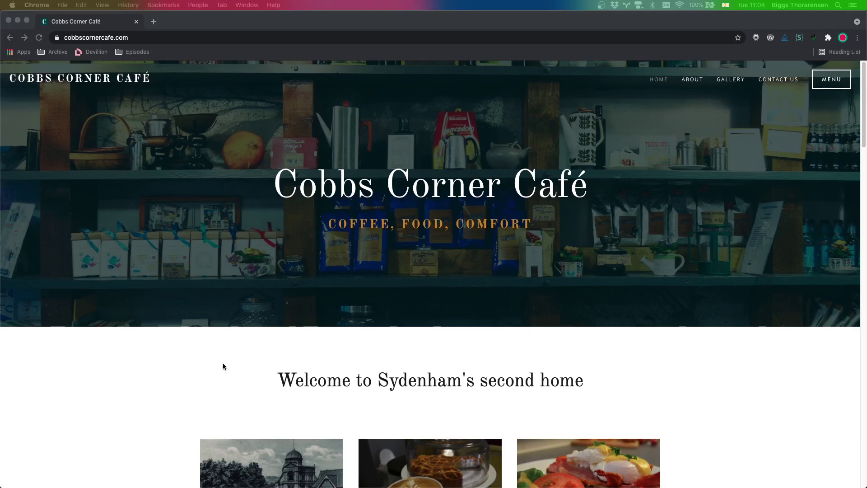
Look through Web Developer's Images options, then scroll the styled homepage to the Heritage, Coffee and Food tiles
left_click(756, 38)
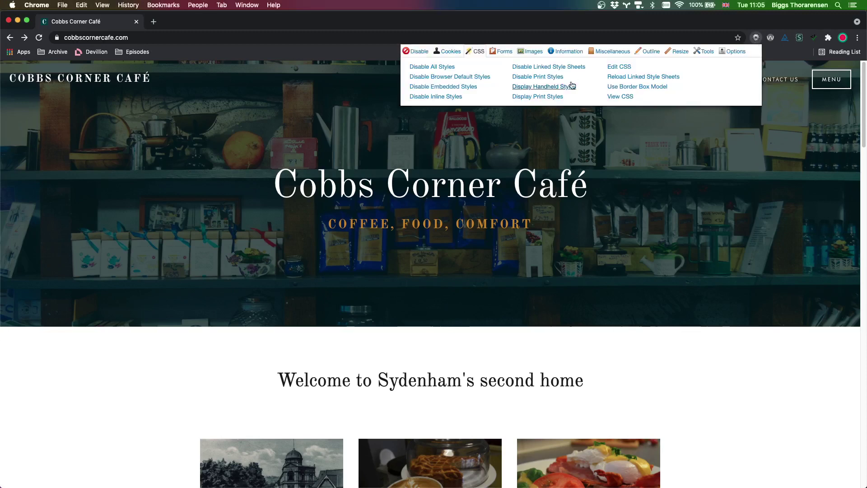
left_click(528, 53)
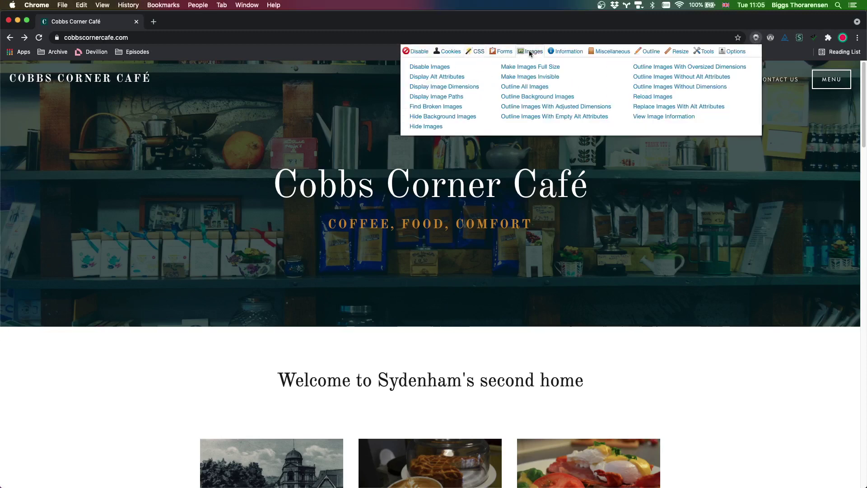
left_click(436, 117)
left_click(375, 89)
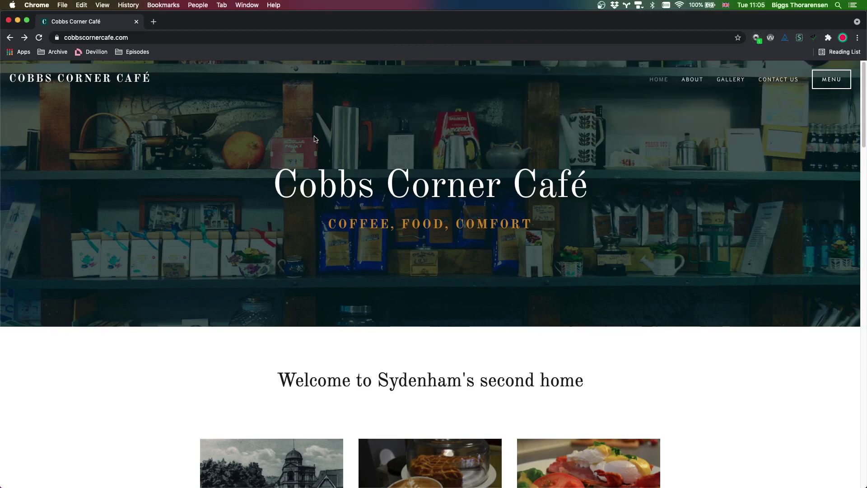
scroll(179, 188, "down", 10)
scroll(159, 235, "down", 20)
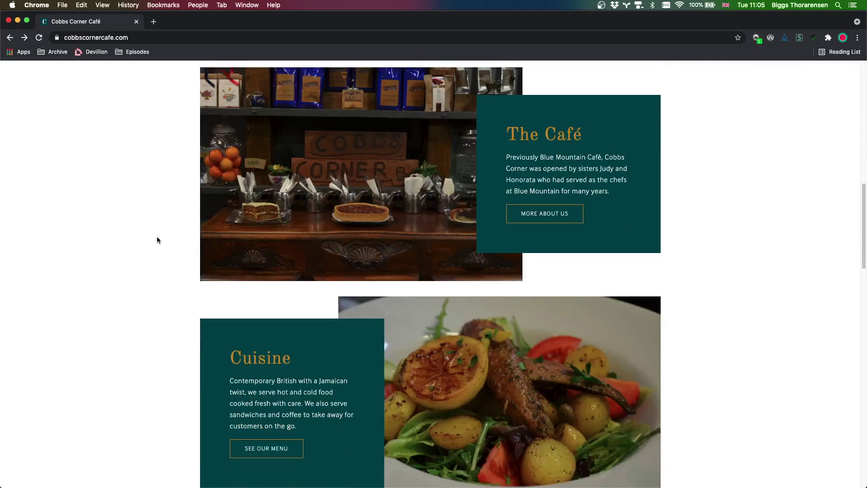
scroll(144, 241, "down", 3)
scroll(136, 237, "up", 20)
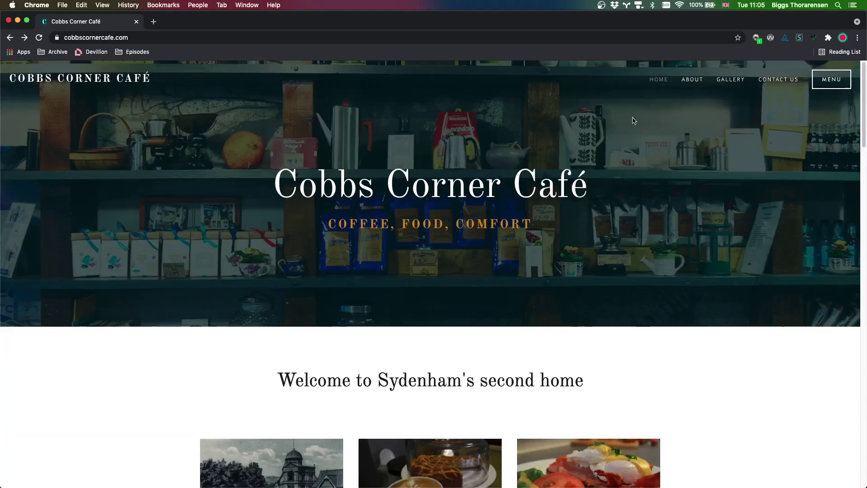
Turn on Display Alt Attributes and read each photo's alt text, like 'DSC_0644.JPG', down to the footer
left_click(757, 38)
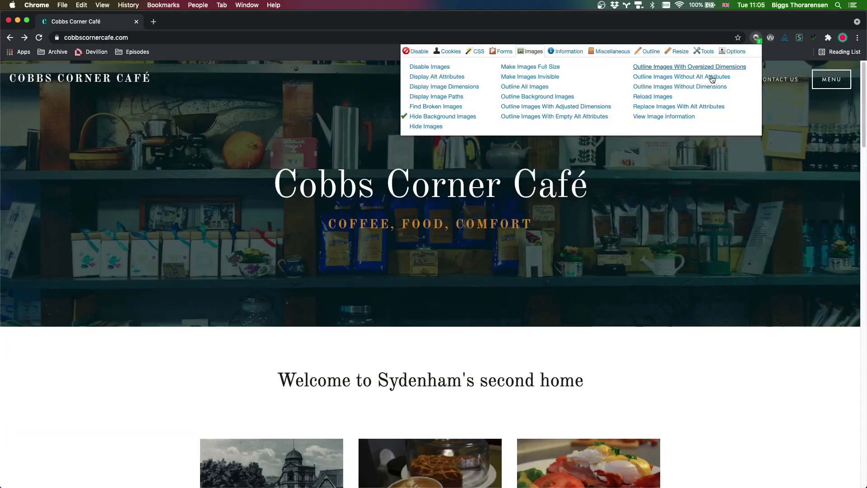
left_click(431, 77)
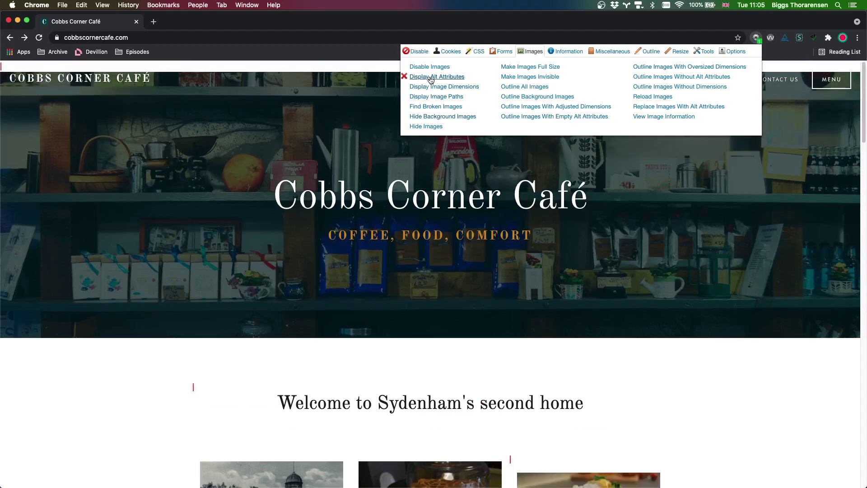
left_click(379, 94)
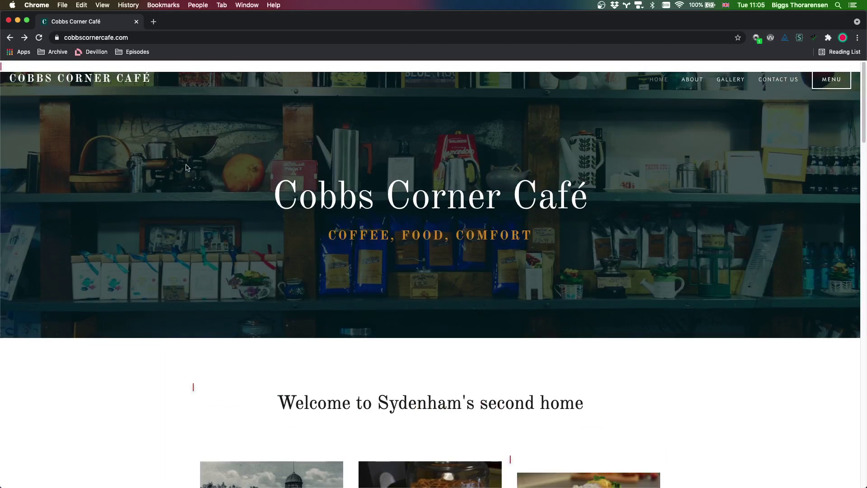
scroll(172, 202, "down", 5)
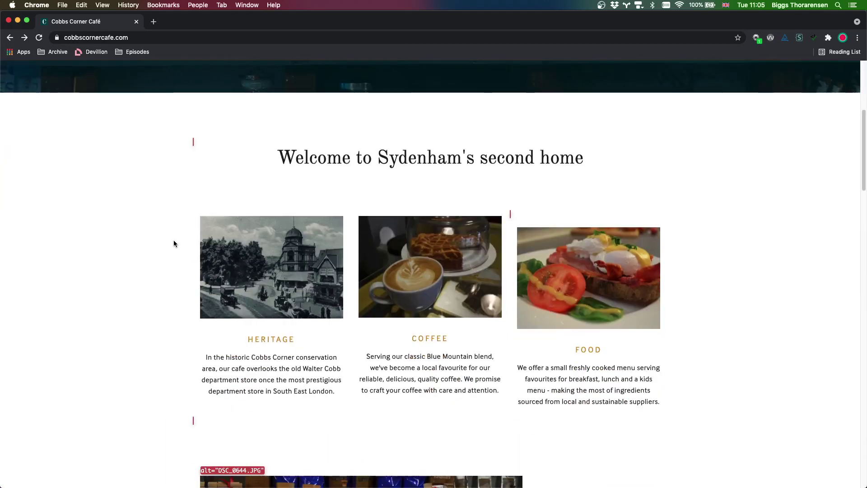
scroll(163, 263, "down", 3)
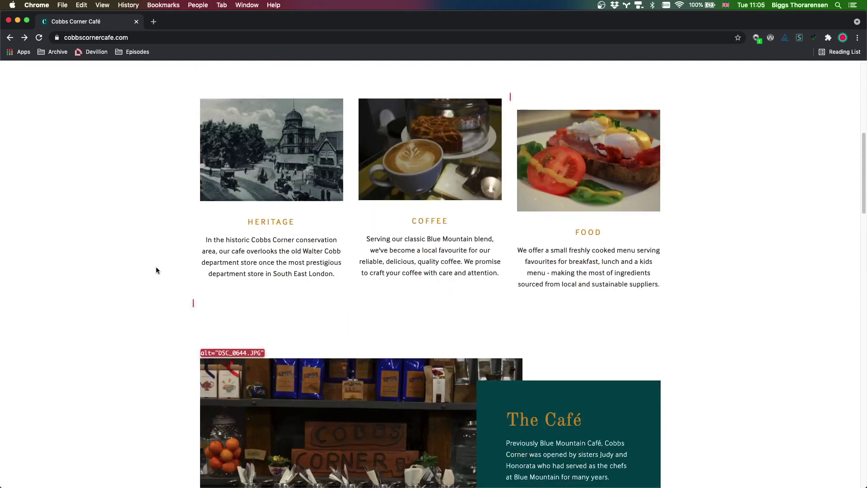
scroll(163, 271, "down", 3)
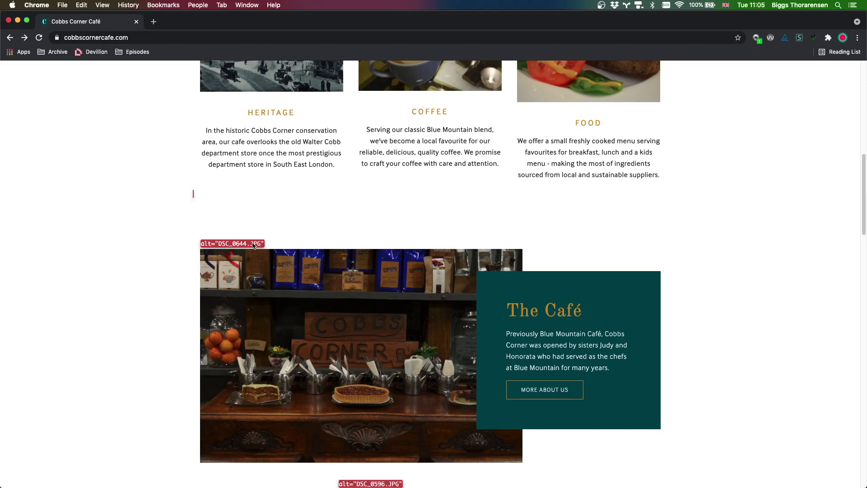
scroll(179, 284, "down", 4)
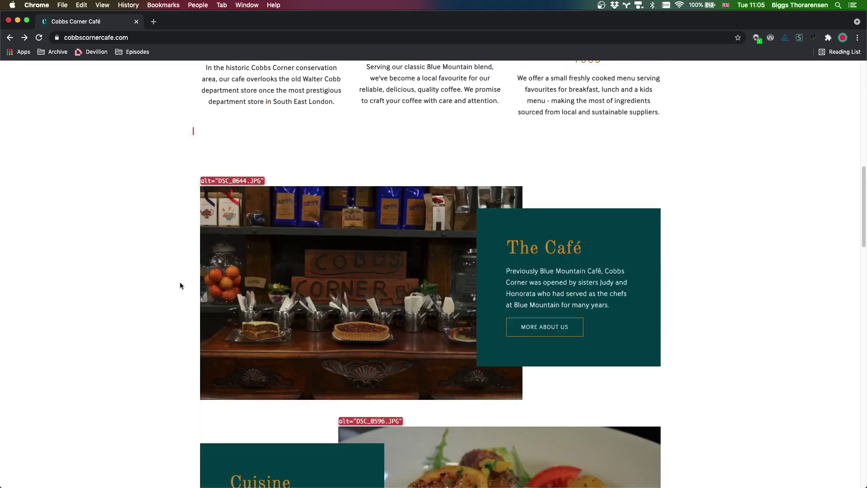
scroll(181, 285, "down", 5)
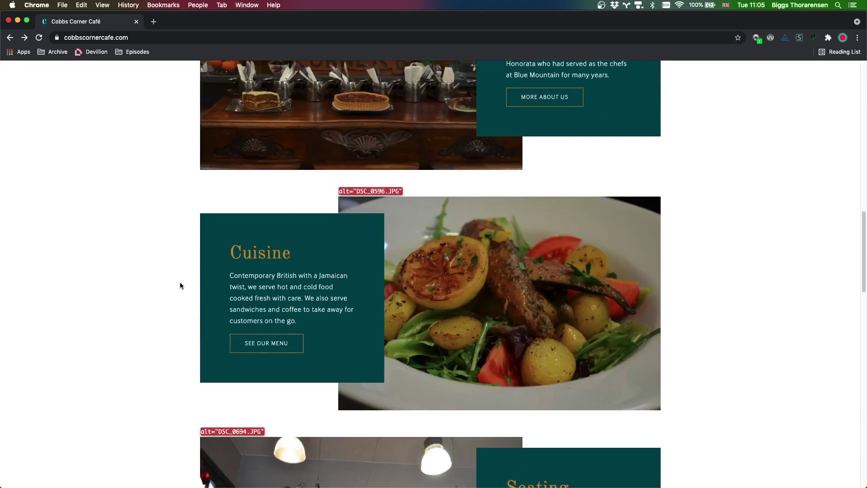
scroll(166, 272, "down", 4)
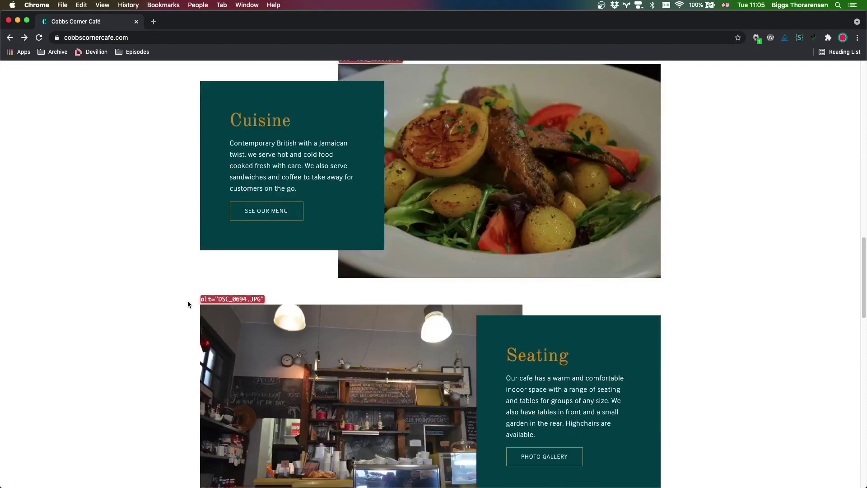
scroll(171, 287, "down", 20)
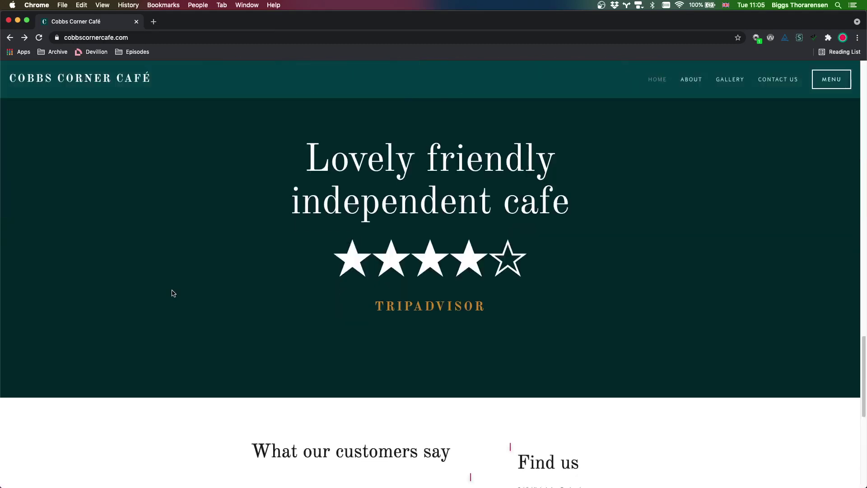
scroll(172, 294, "down", 5)
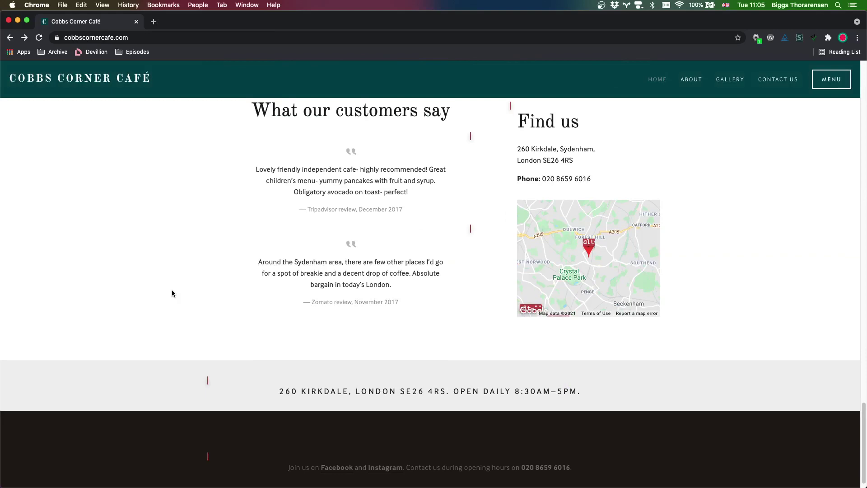
scroll(172, 292, "up", 20)
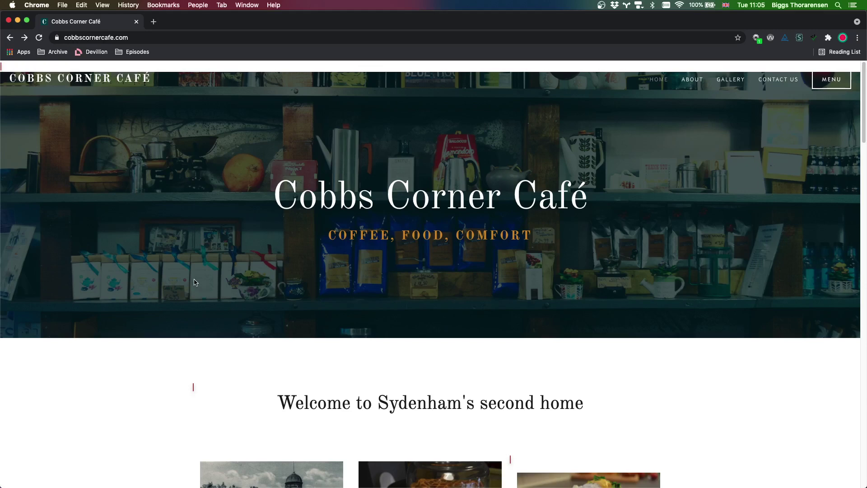
scroll(189, 286, "down", 5)
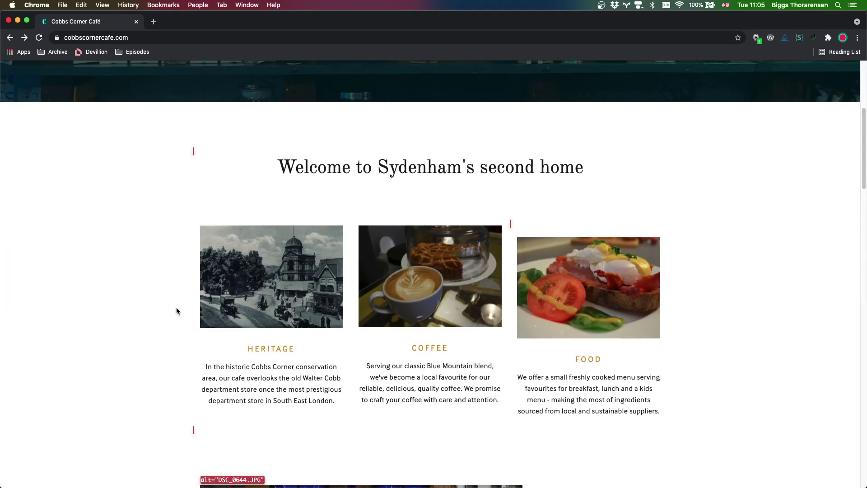
scroll(169, 310, "down", 3)
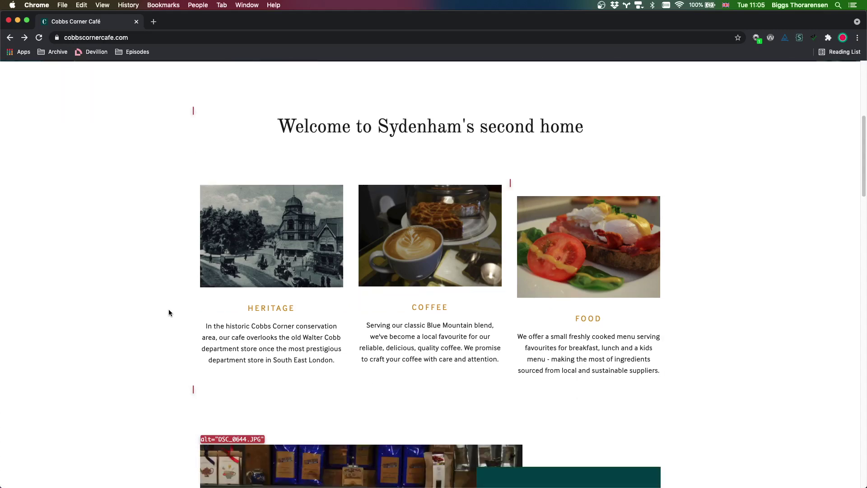
scroll(166, 313, "down", 4)
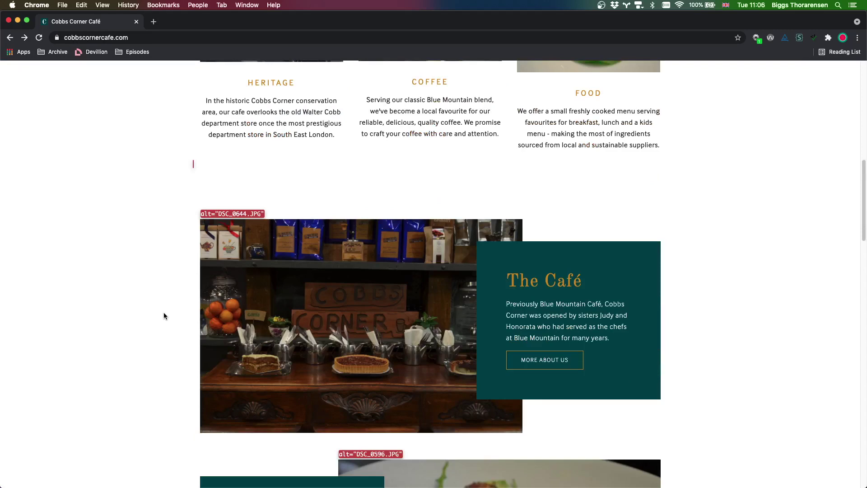
scroll(161, 320, "down", 6)
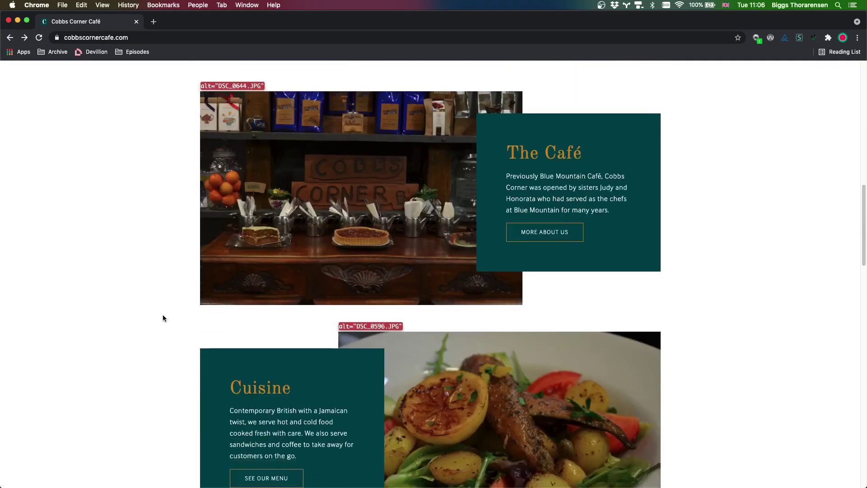
scroll(163, 318, "down", 1)
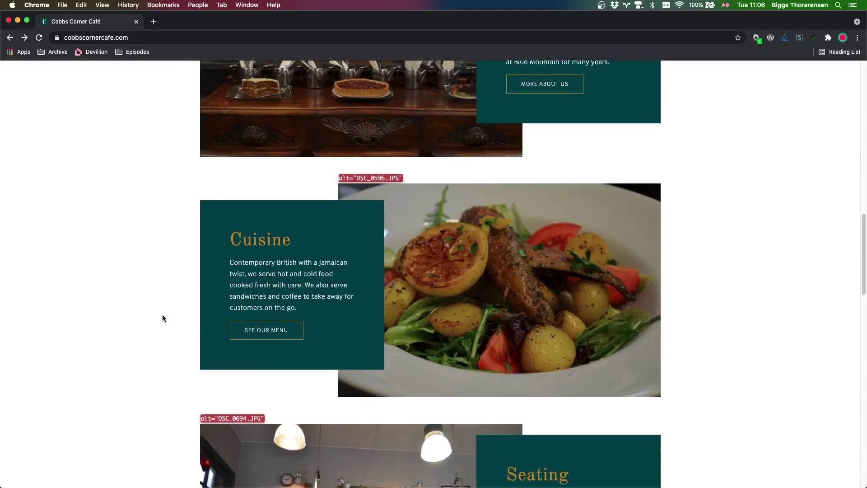
scroll(164, 317, "down", 5)
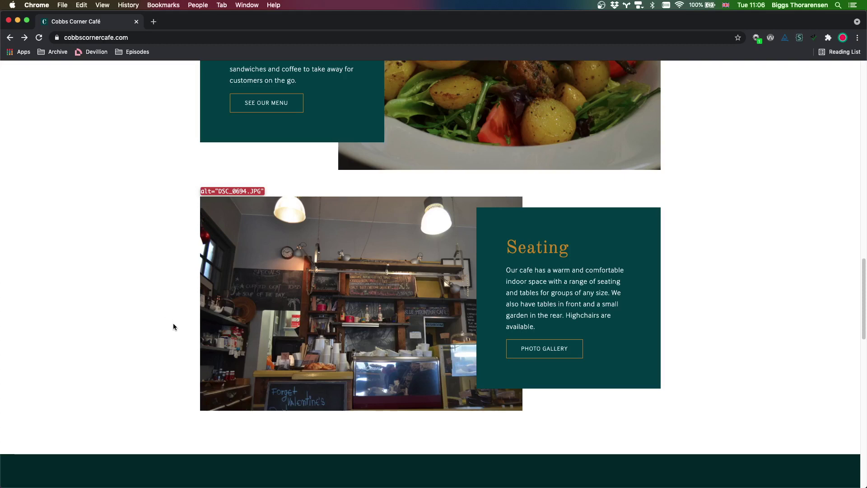
scroll(174, 323, "up", 2)
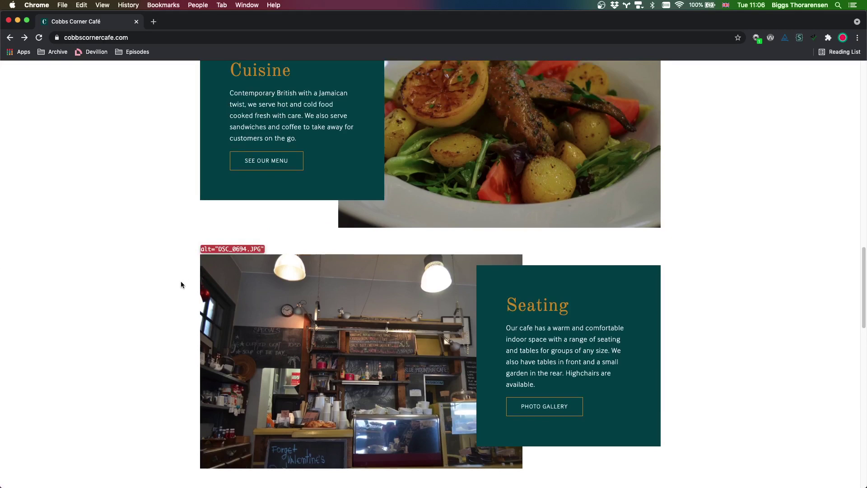
scroll(180, 310, "up", 3)
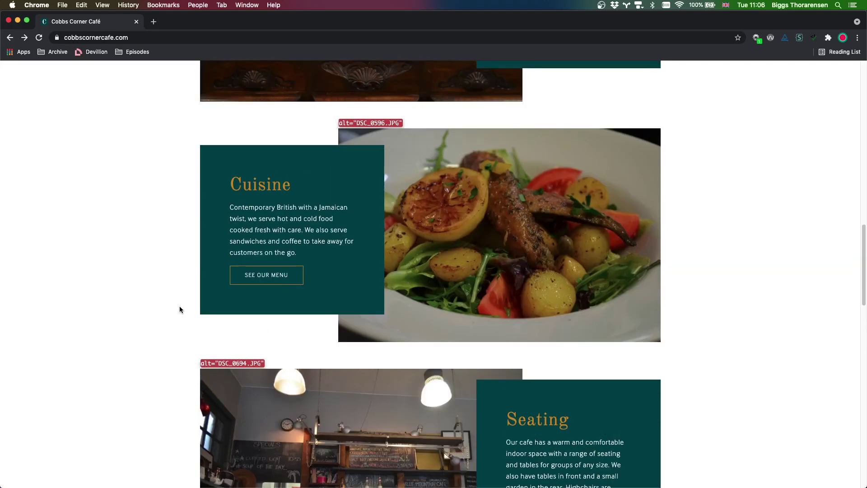
scroll(180, 307, "up", 2)
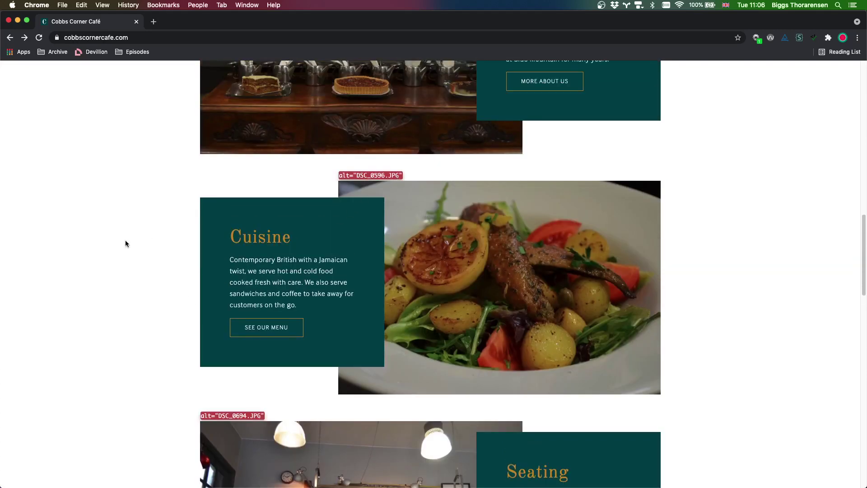
scroll(135, 271, "down", 5)
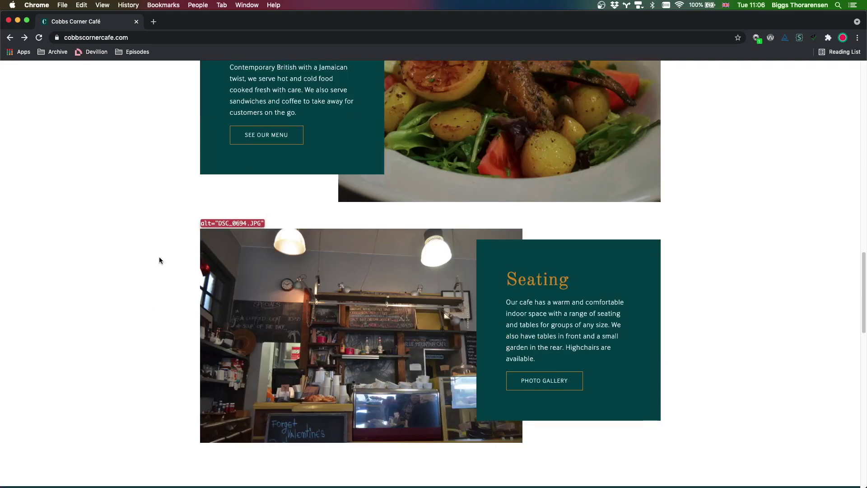
scroll(161, 283, "down", 2)
scroll(165, 291, "up", 3)
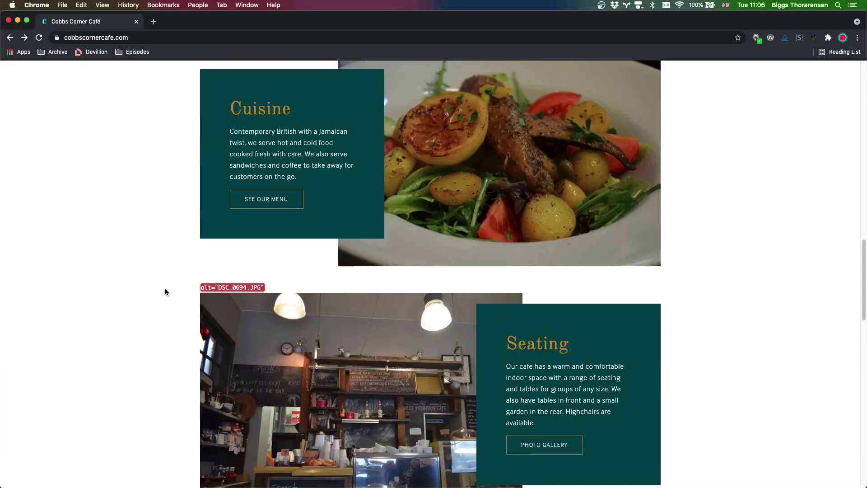
scroll(165, 291, "down", 14)
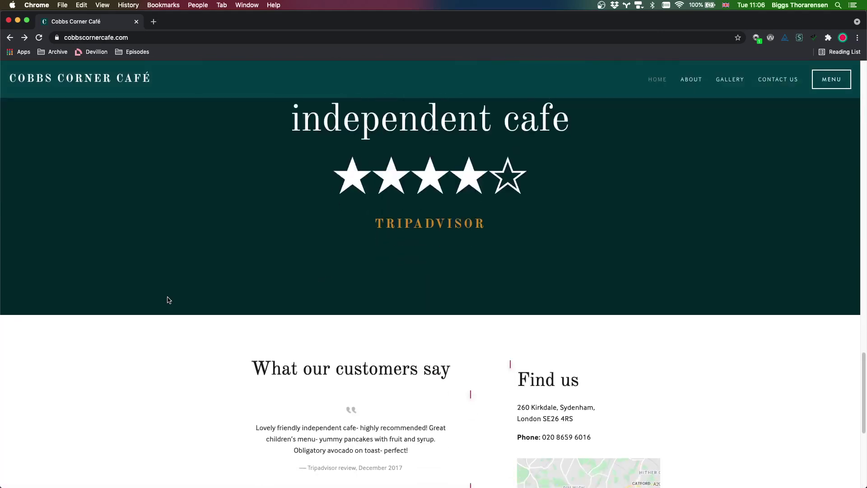
scroll(167, 297, "down", 6)
scroll(167, 296, "up", 20)
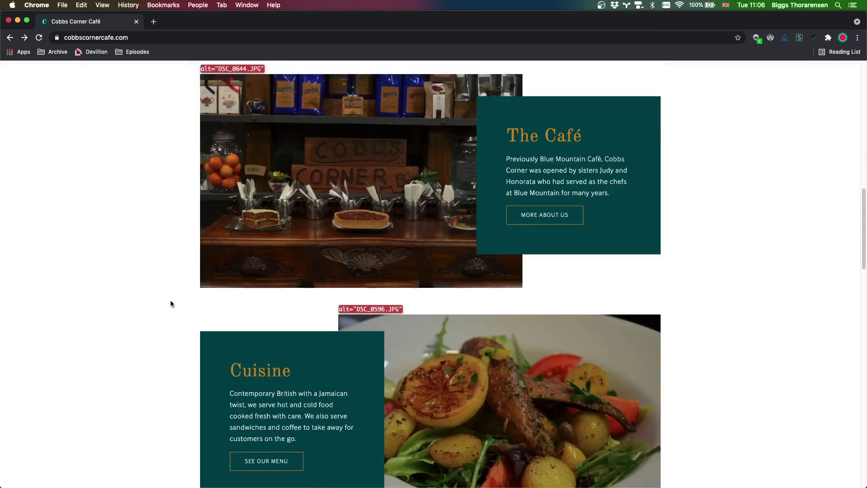
scroll(171, 304, "up", 10)
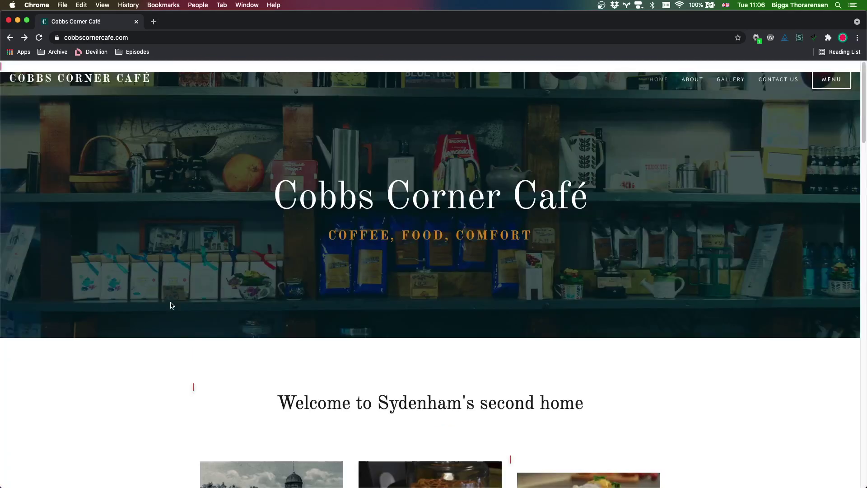
Toggle off Display Alt Attributes in Web Developer's Images options
left_click(757, 38)
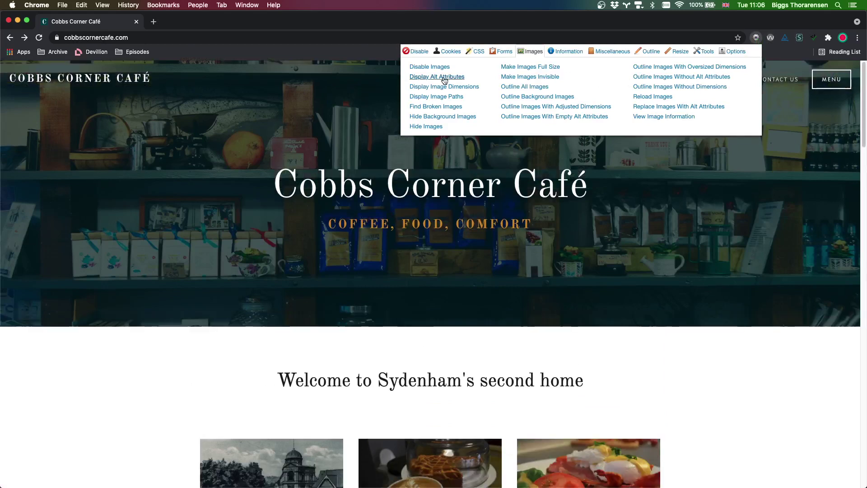
left_click(338, 102)
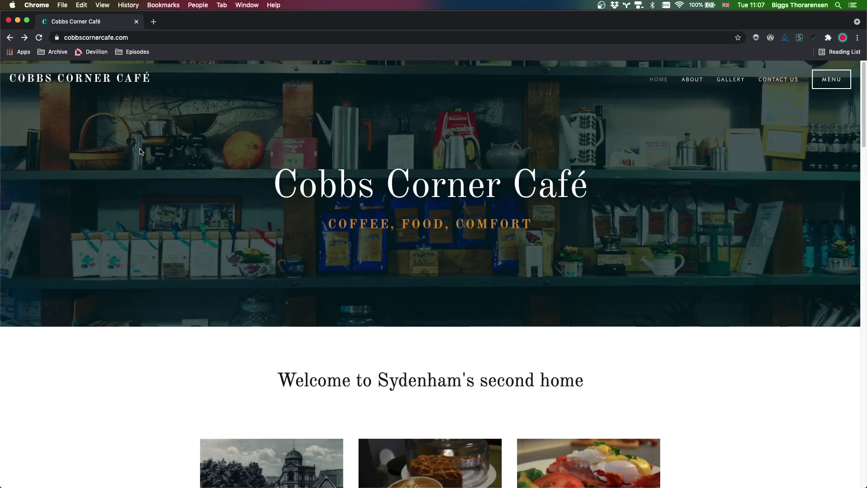
Tab from the logo link through MENU, MORE ABOUT US, Cuisine and PHOTO GALLERY links
key("Tab")
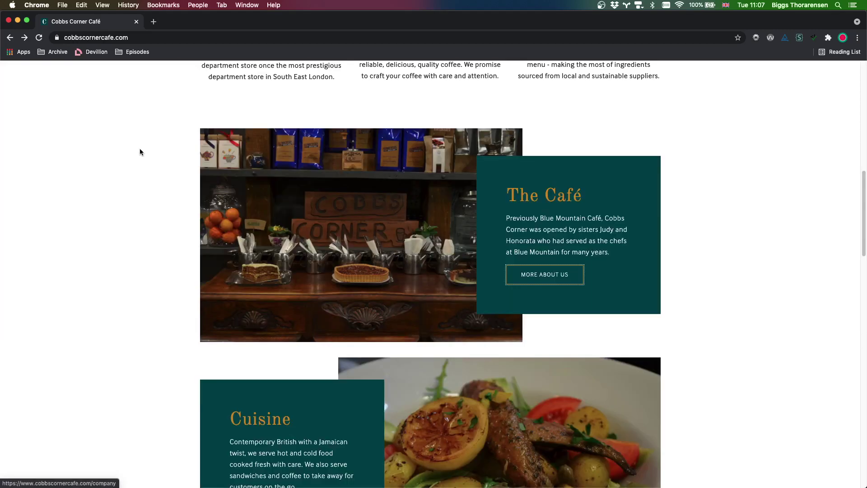
key("shift+Tab")
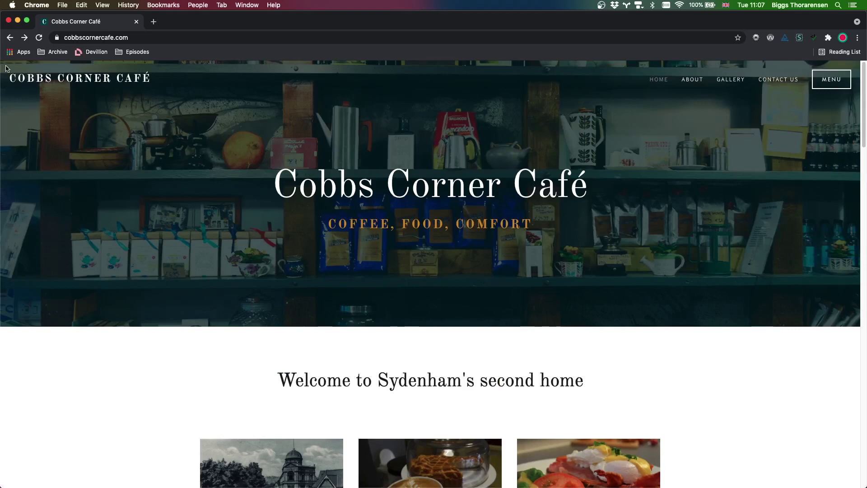
key("shift+Tab")
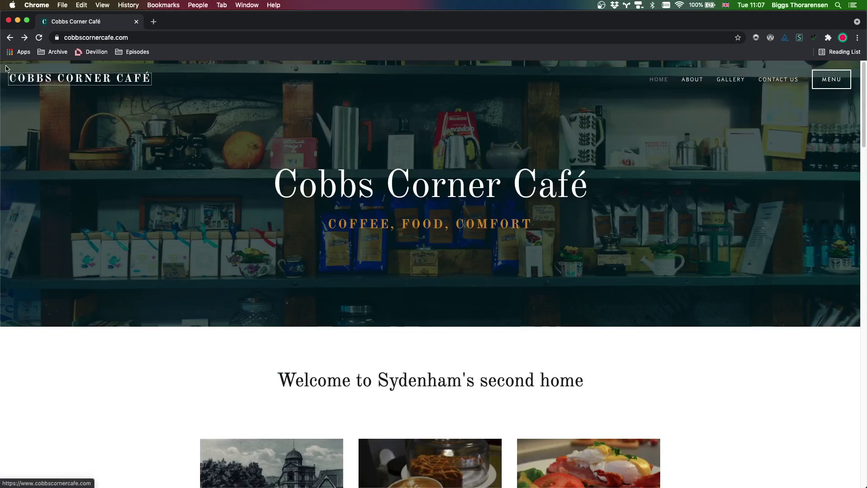
key("Tab")
key("Tab")
key("Tab")
key("Tab")
key("Tab")
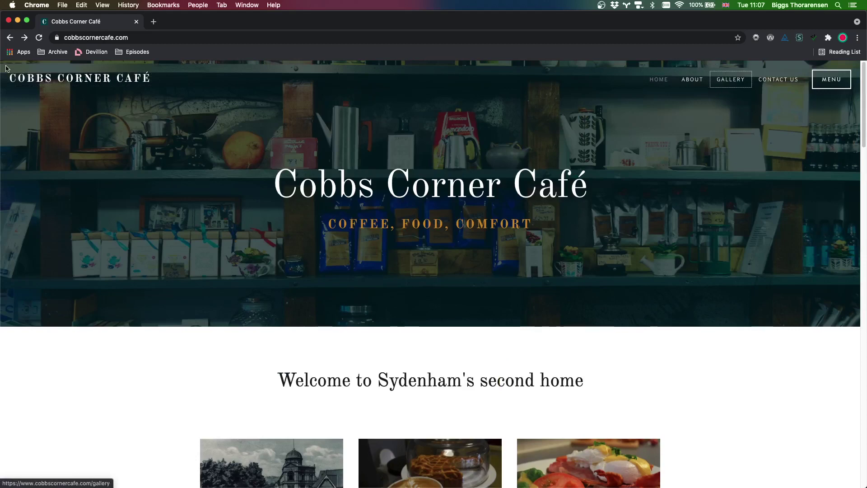
key("Tab")
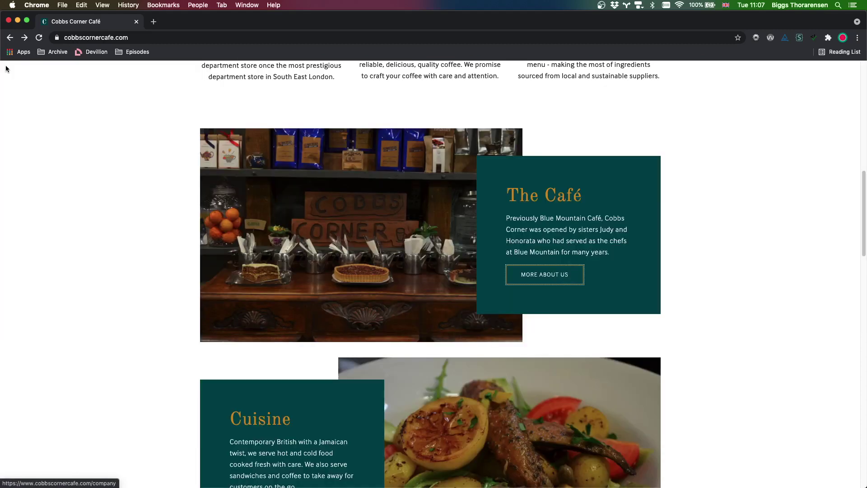
key("Tab")
key("Tab")
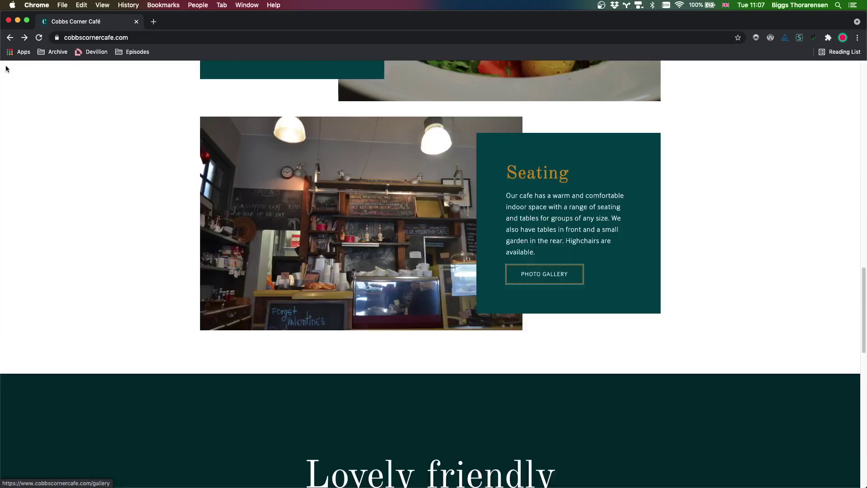
key("Tab")
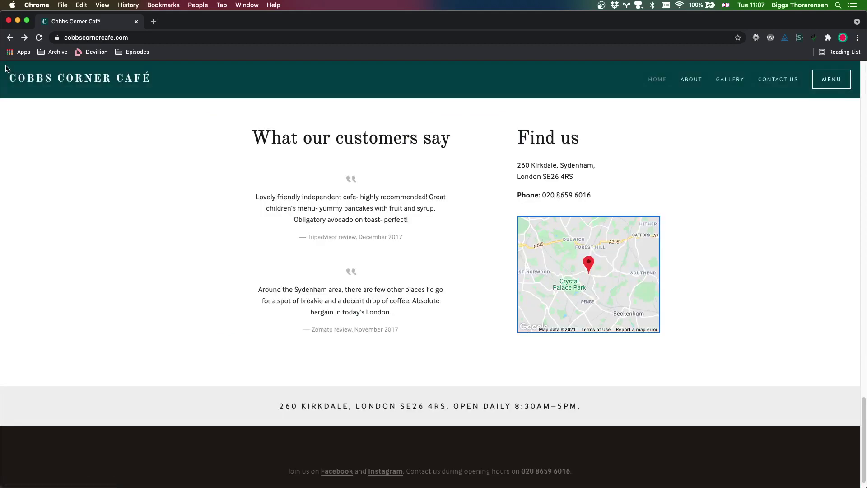
Tab through the map's Terms of Use and Report a map error links to the footer's Facebook and Instagram
key("Tab")
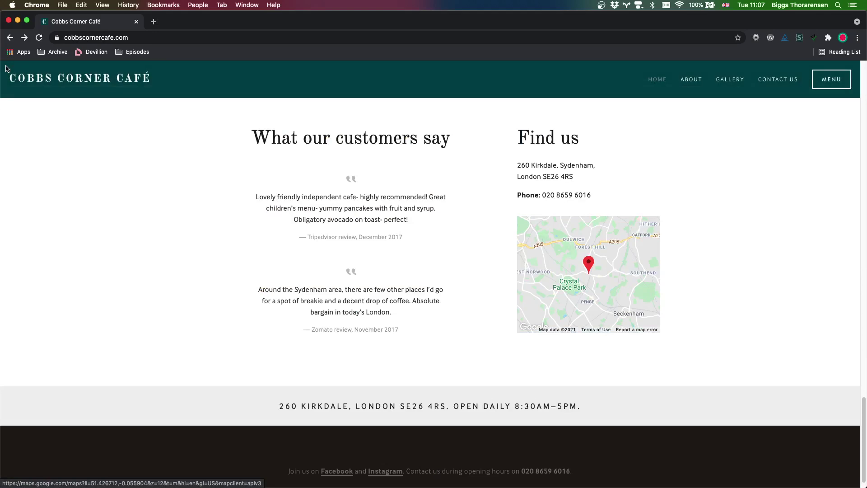
key("Tab")
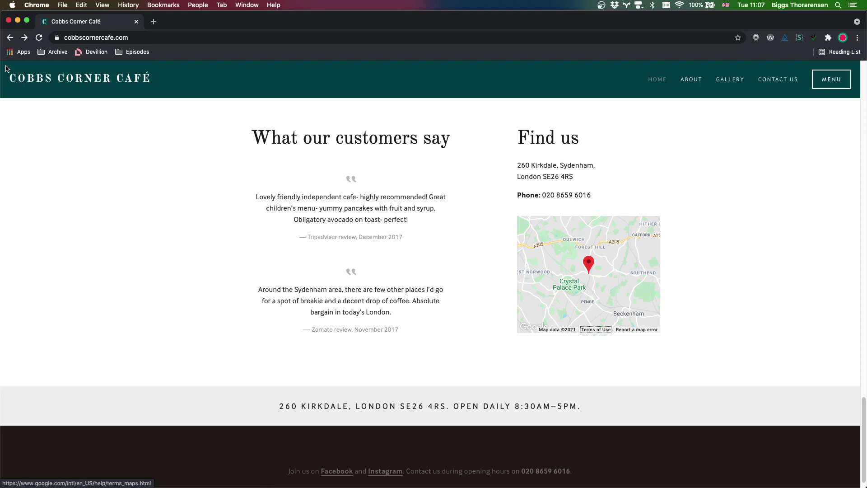
key("shift+Tab")
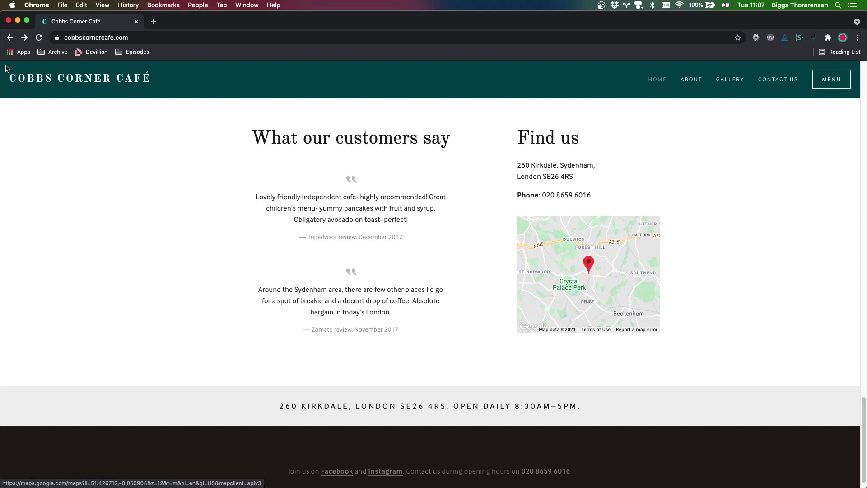
key("Up")
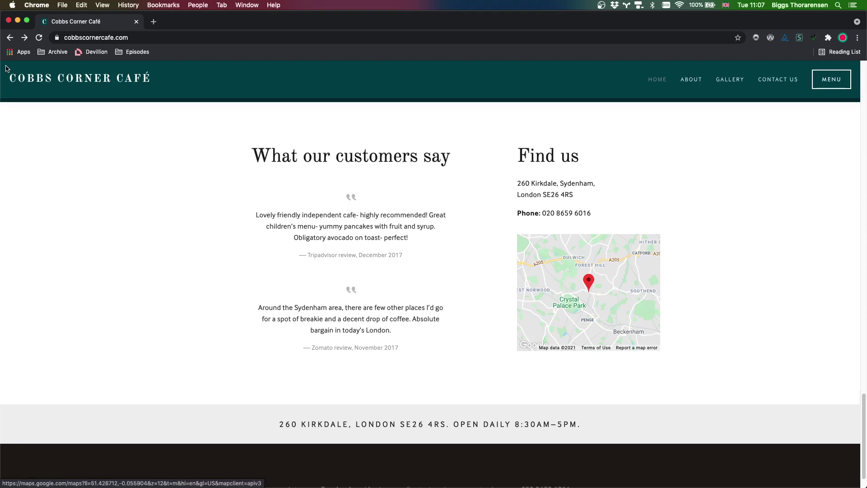
key("Tab")
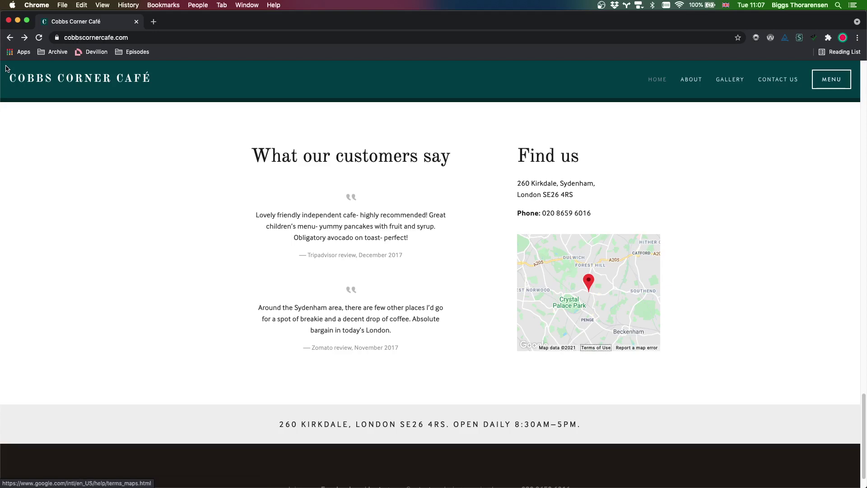
key("Tab")
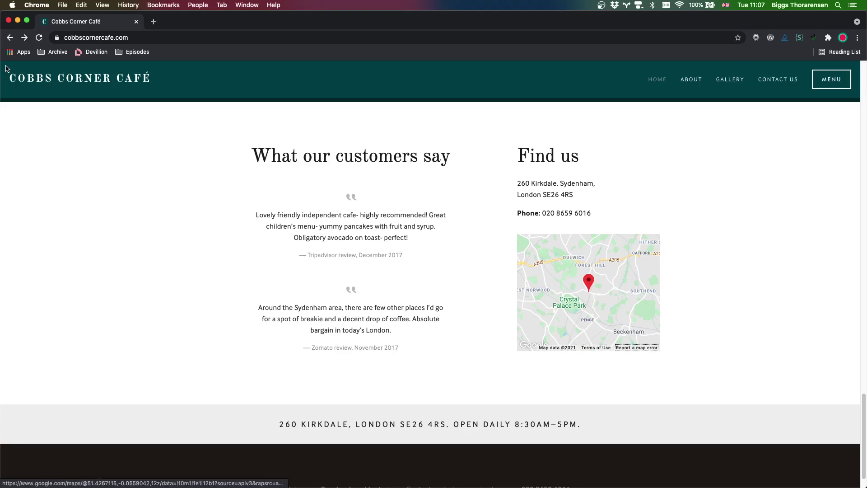
key("Tab")
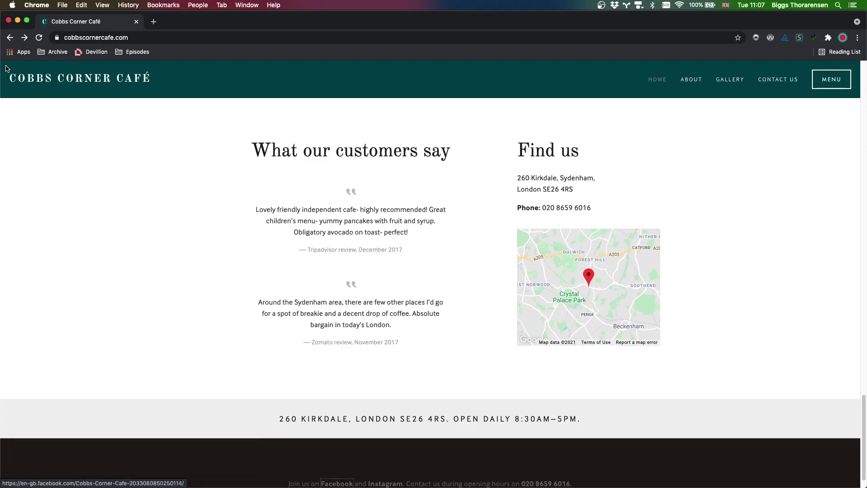
scroll(7, 104, "down", 2)
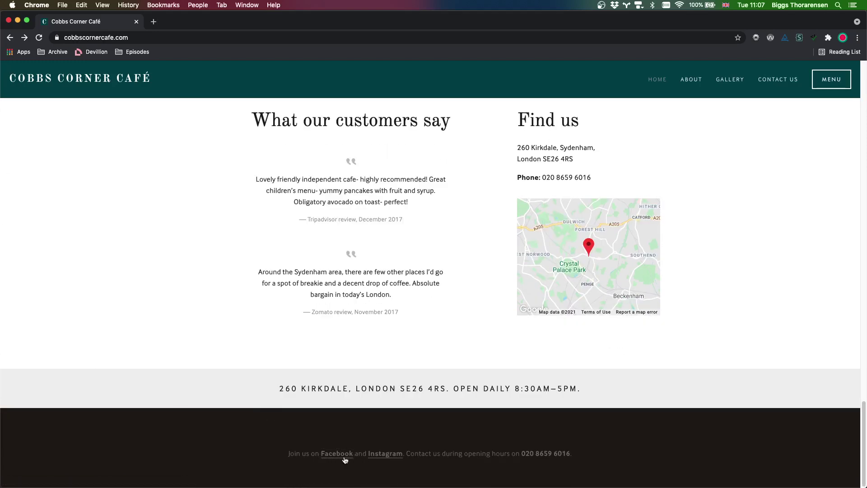
key("Tab")
key("Tab")
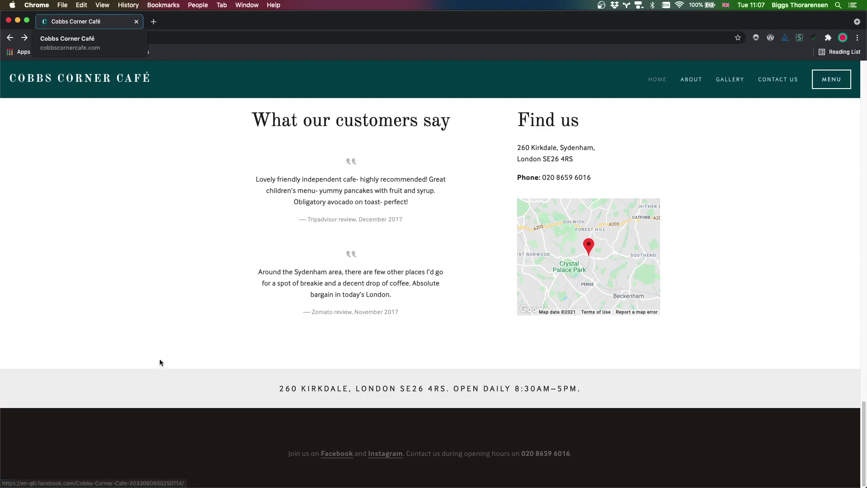
Scroll to the top, focus the page, Tab to SEE OUR MENU, then jump back with Home
scroll(194, 319, "up", 10)
scroll(197, 320, "up", 15)
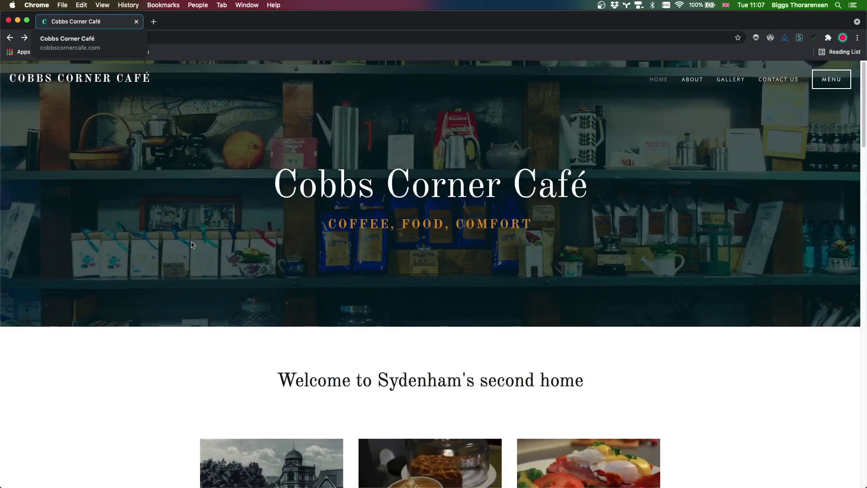
left_click(124, 116)
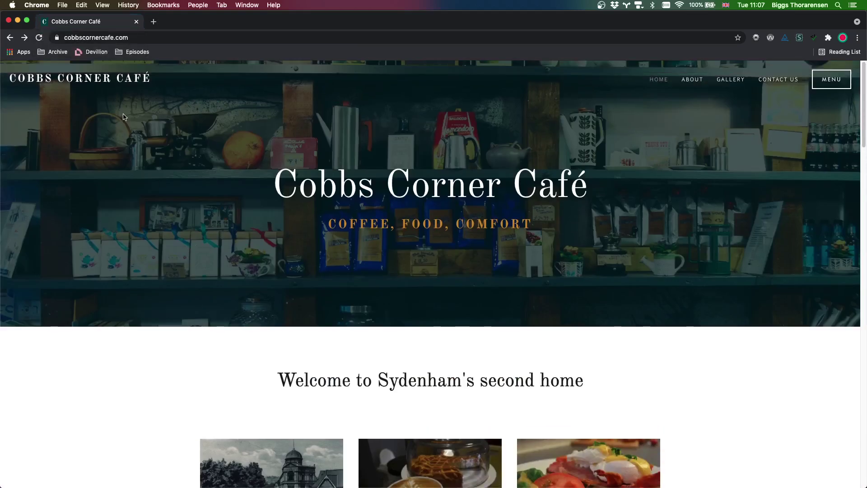
scroll(124, 117, "down", 10)
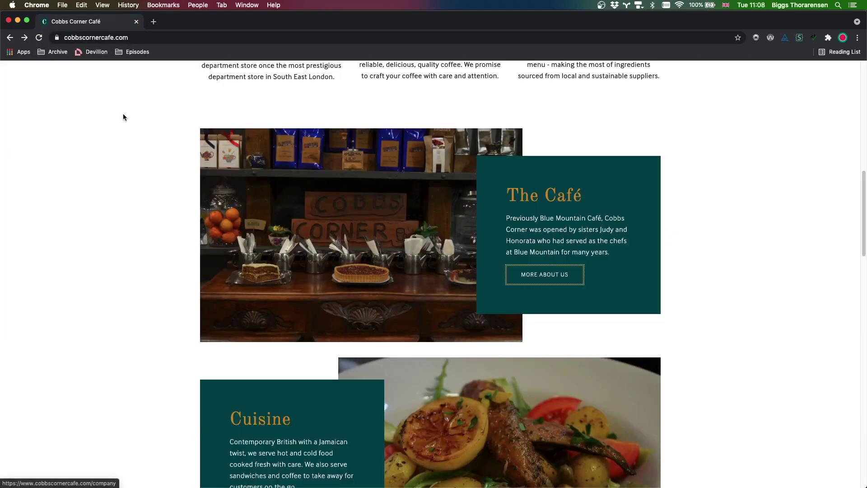
key("Tab")
key("Tab")
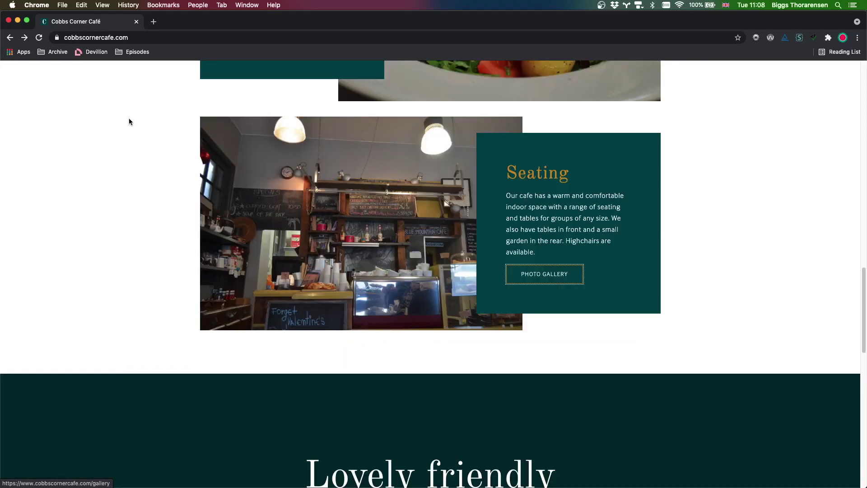
key("Home")
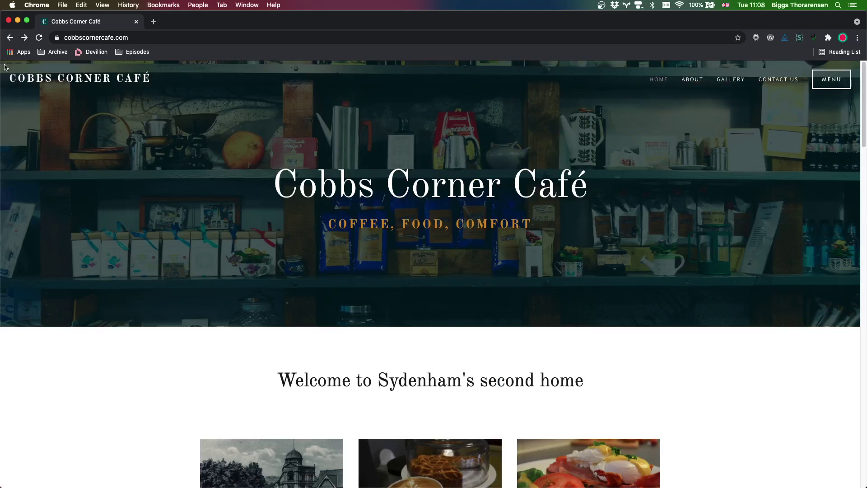
Tab through the café logo, HOME and ABOUT navigation links, checking each focus ring
key("Tab")
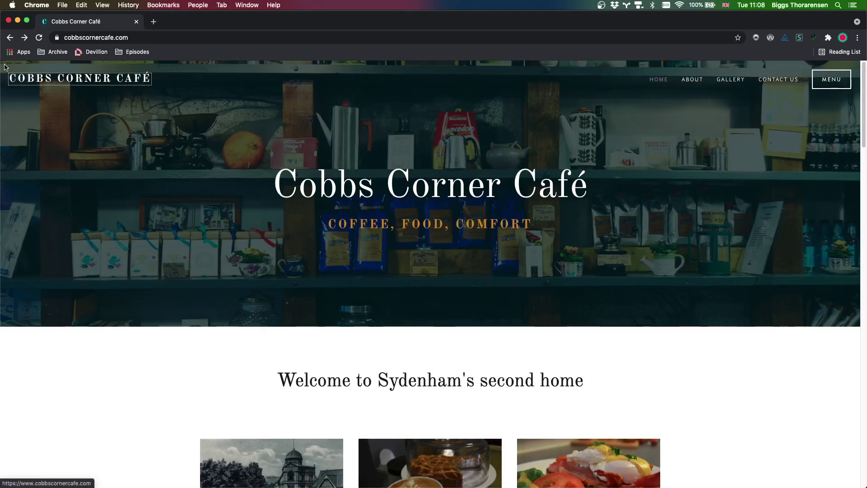
key("Tab")
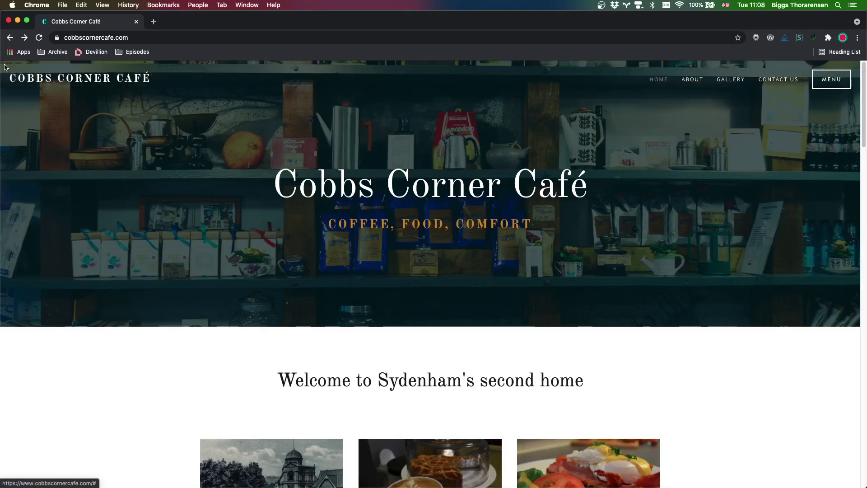
key("Tab")
key("Tab")
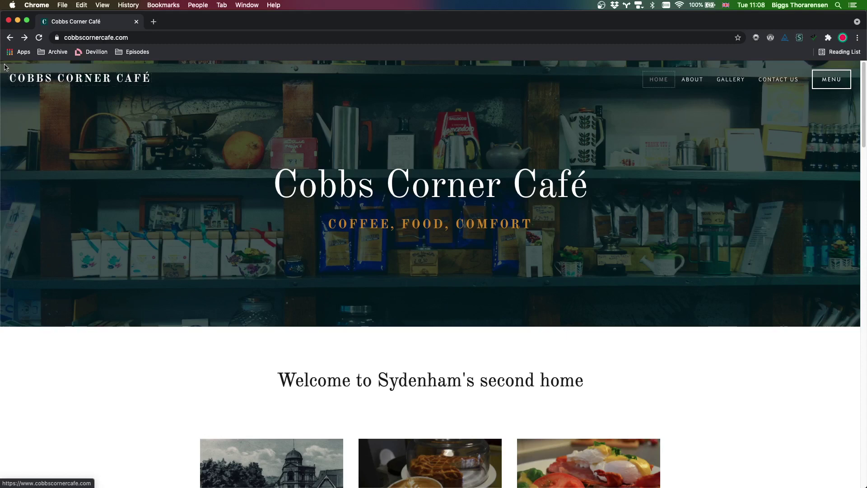
key("Tab")
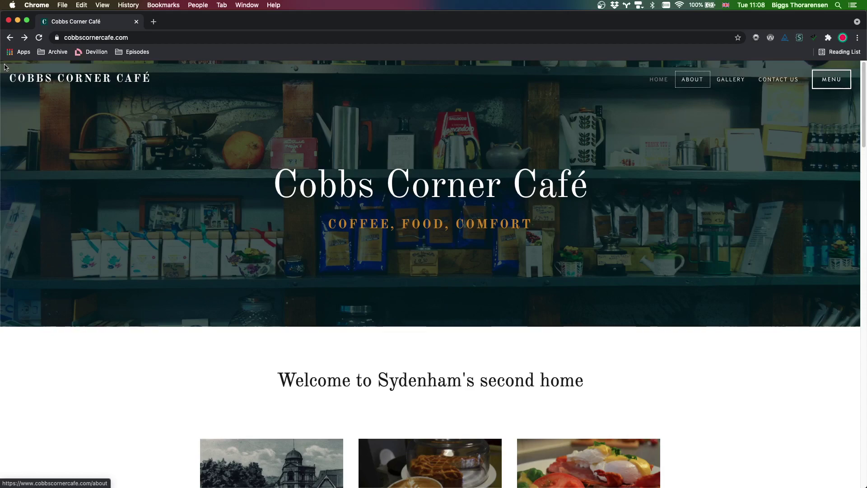
scroll(166, 261, "down", 7)
scroll(165, 261, "down", 19)
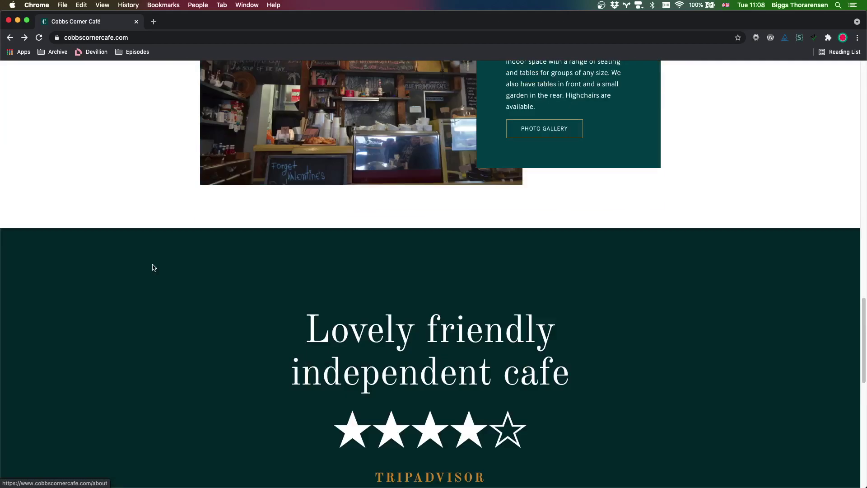
scroll(152, 267, "up", 20)
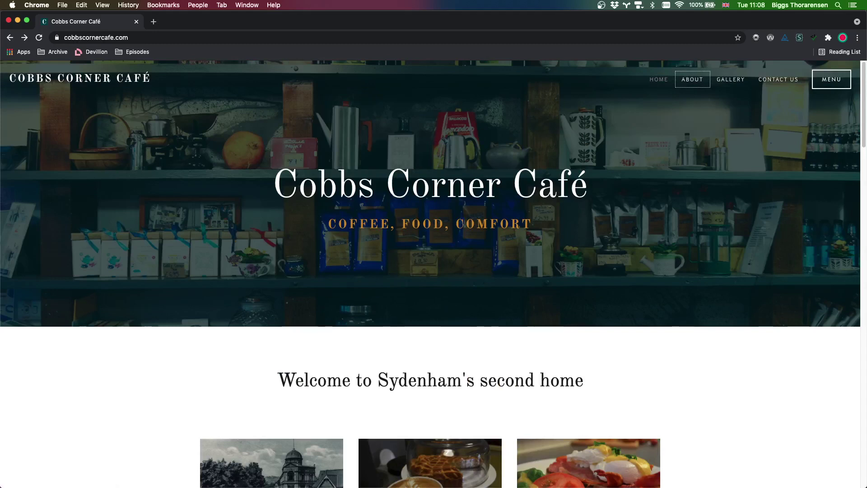
Open developer tools, dismiss the What's New drawer, and switch on responsive device emulation
left_click(603, 301)
key("super+alt+i")
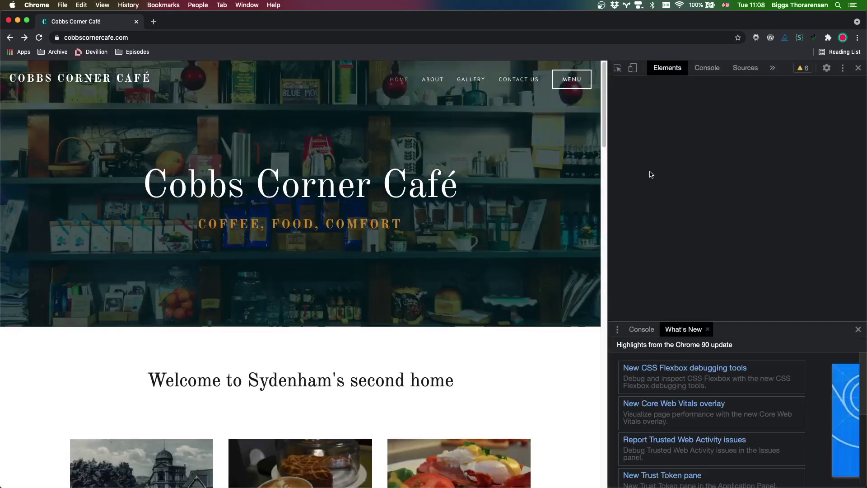
left_click(859, 329)
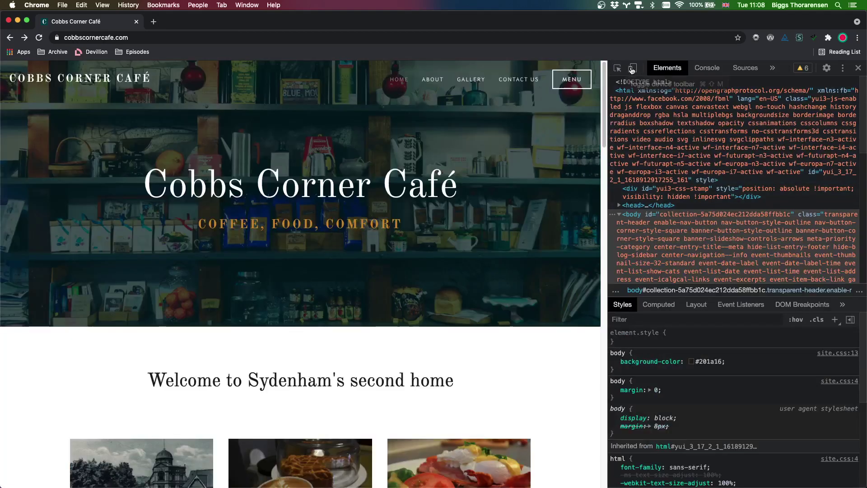
left_click(632, 67)
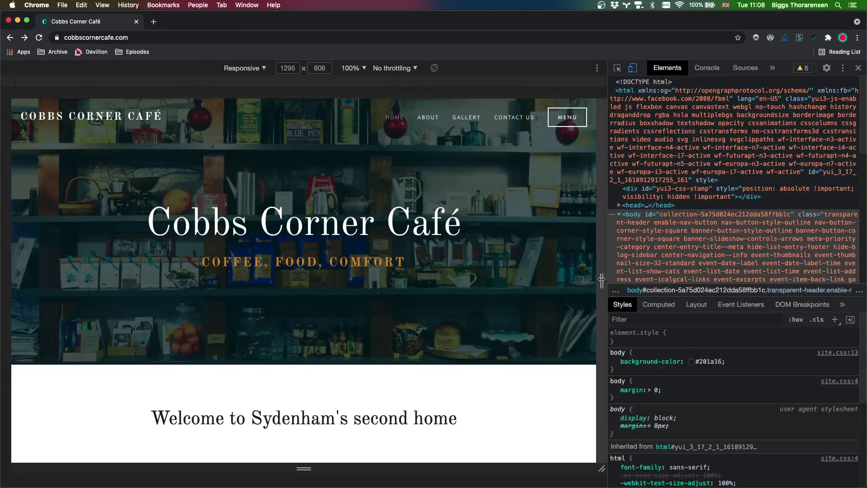
Narrow the responsive viewport step by step to 746 px wide and scroll through the reflowed homepage
left_click_drag(602, 279, 527, 281)
scroll(312, 306, "down", 7)
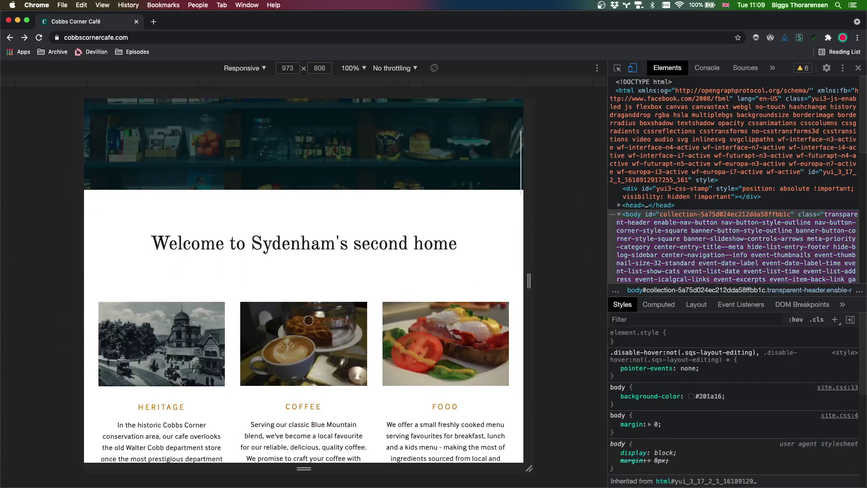
scroll(309, 320, "down", 7)
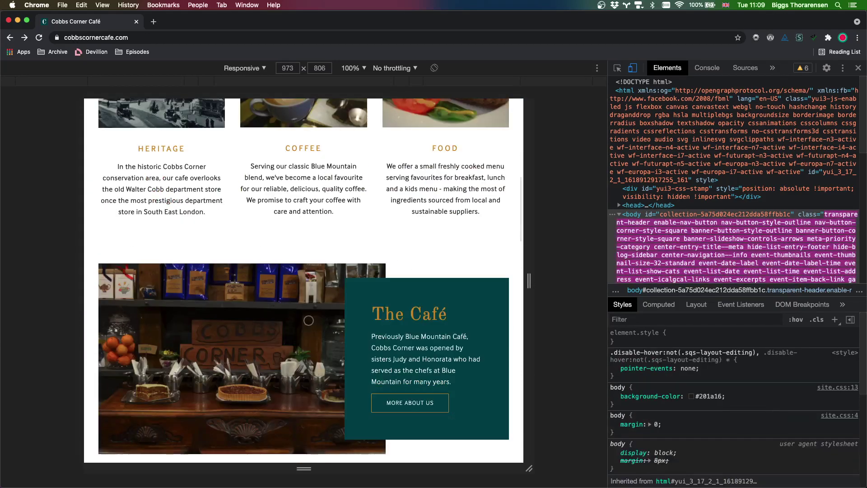
scroll(309, 320, "up", 15)
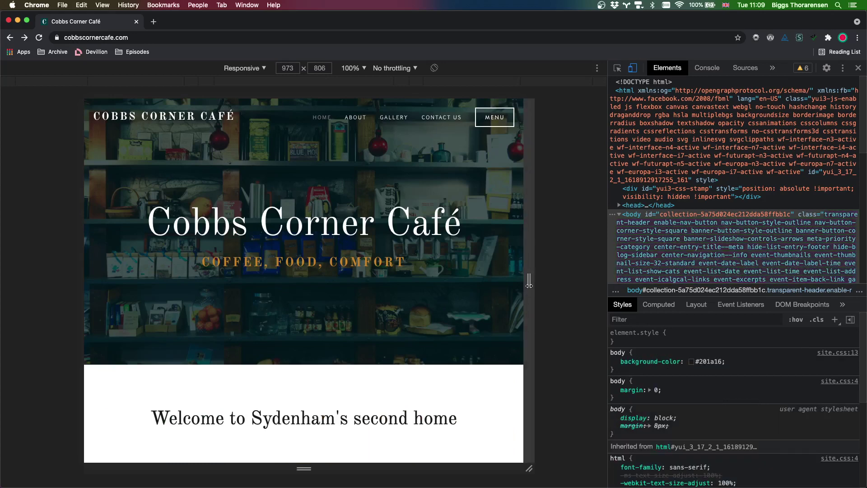
left_click_drag(529, 280, 503, 286)
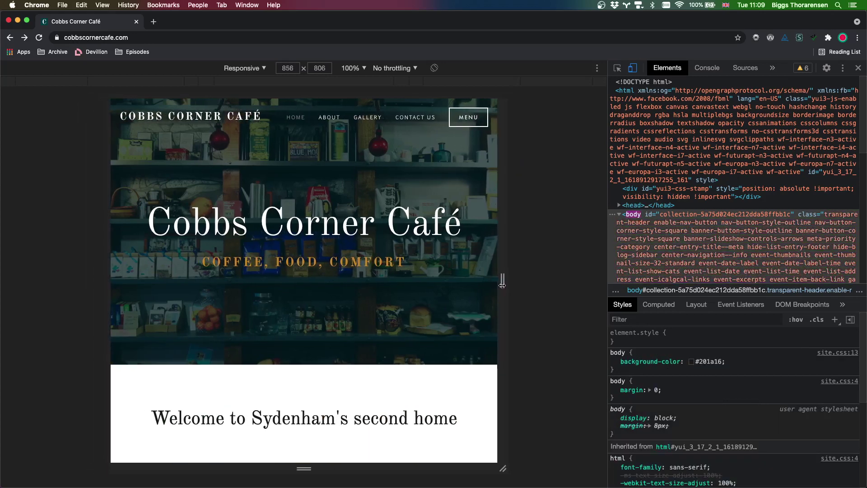
left_click_drag(503, 283, 478, 281)
scroll(416, 290, "down", 10)
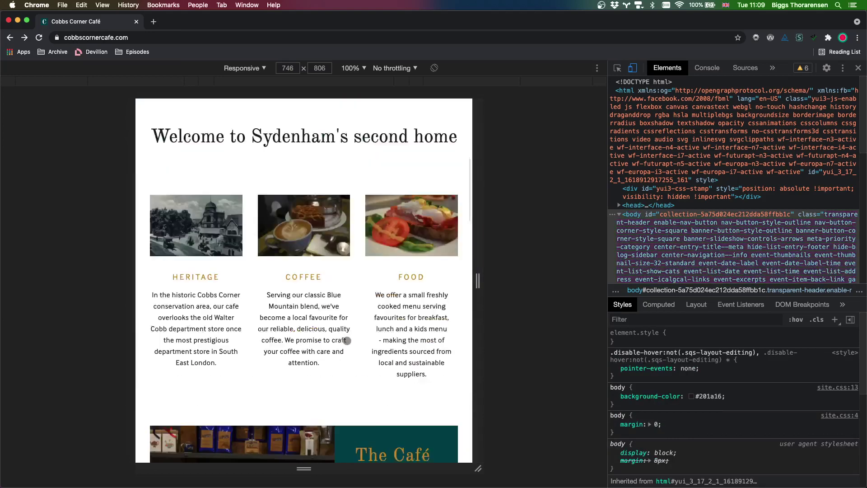
scroll(345, 341, "down", 12)
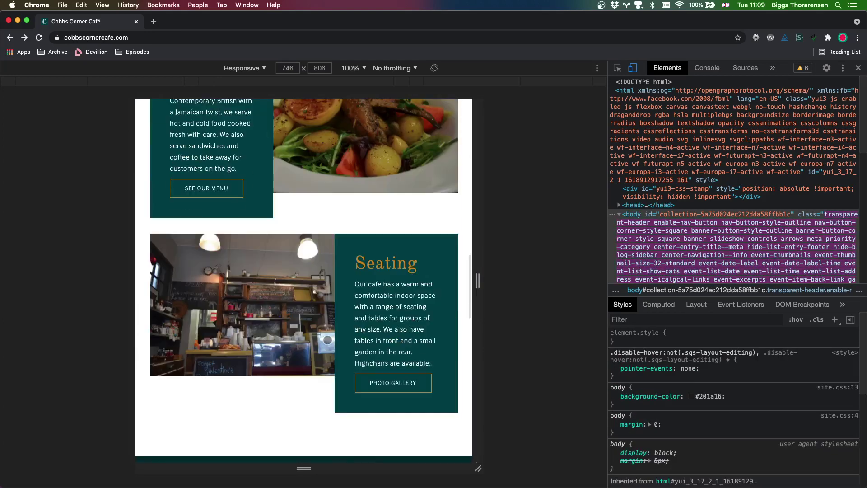
scroll(327, 340, "down", 12)
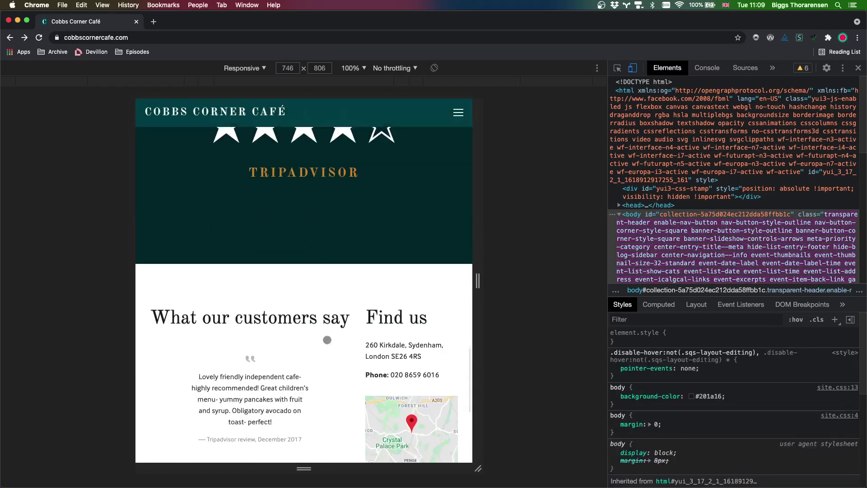
scroll(327, 340, "down", 3)
scroll(343, 344, "up", 20)
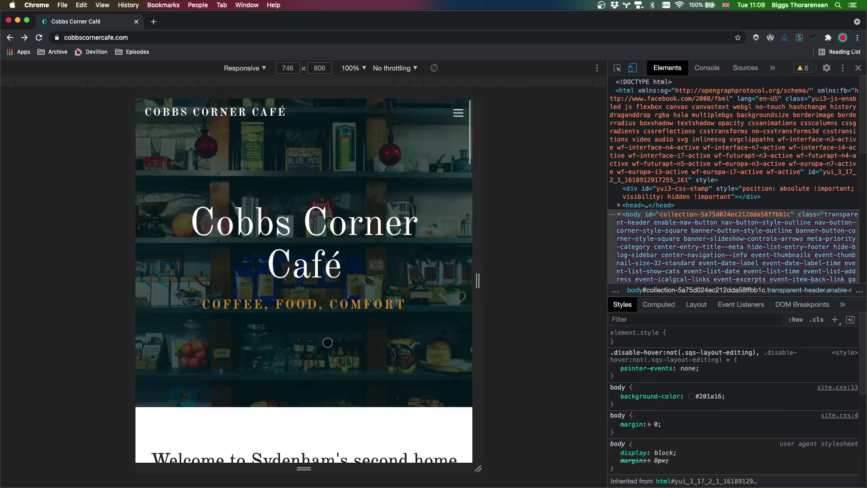
Shrink the emulated viewport to 504 px wide and scroll through the homepage
left_click_drag(466, 280, 415, 280)
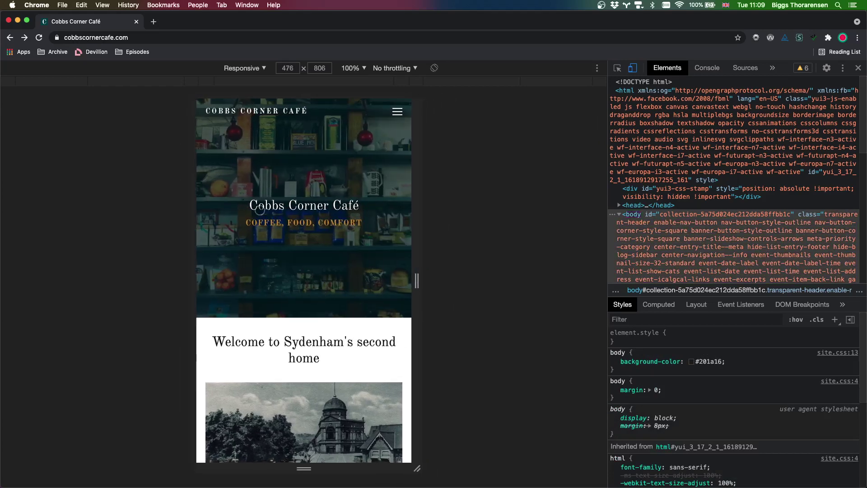
scroll(321, 269, "down", 7)
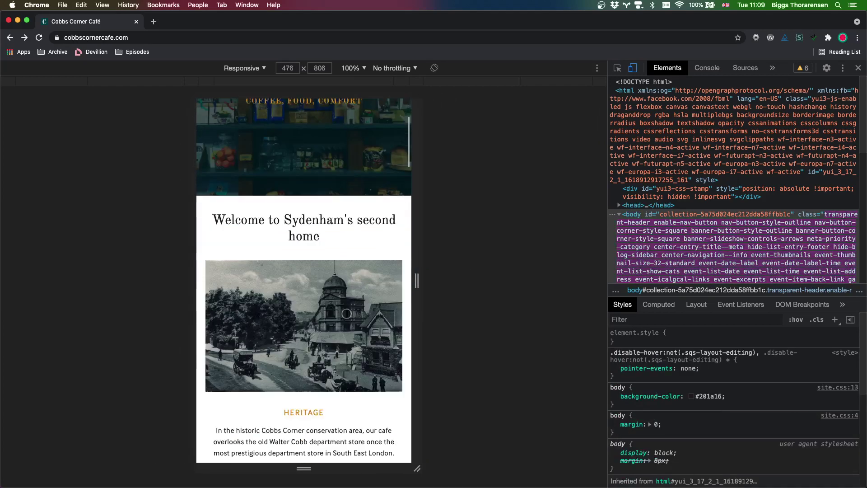
scroll(318, 308, "down", 12)
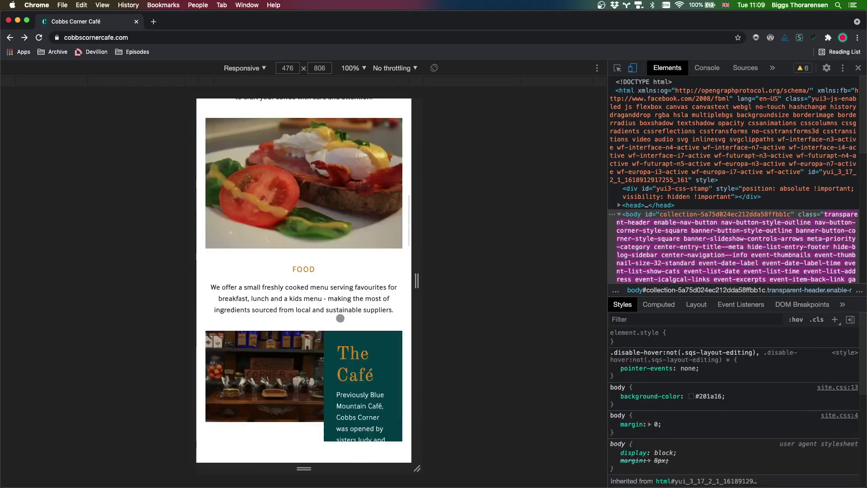
scroll(290, 315, "down", 1)
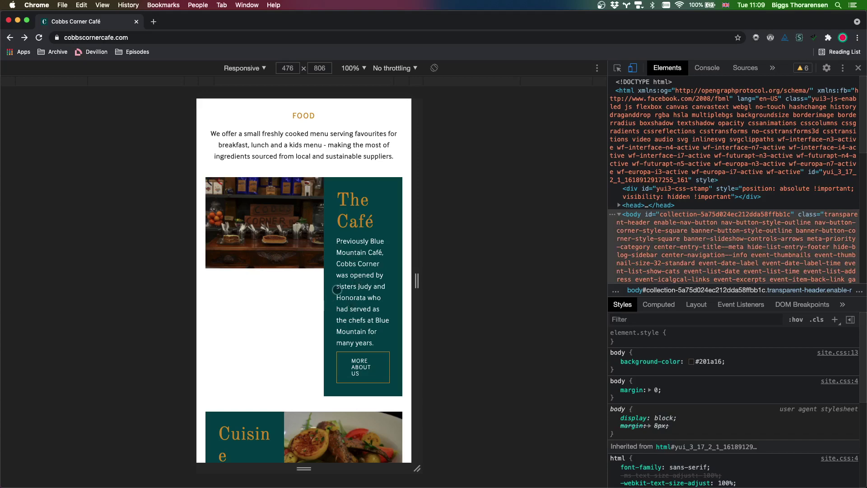
scroll(304, 323, "down", 10)
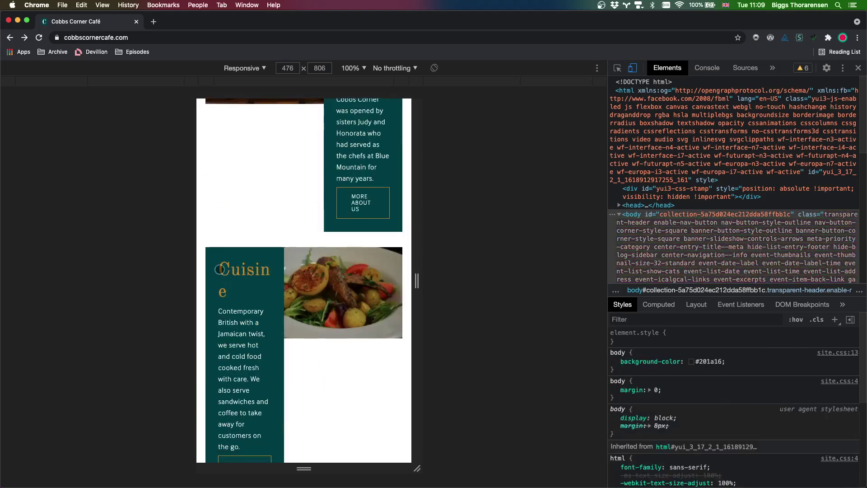
scroll(353, 391, "down", 15)
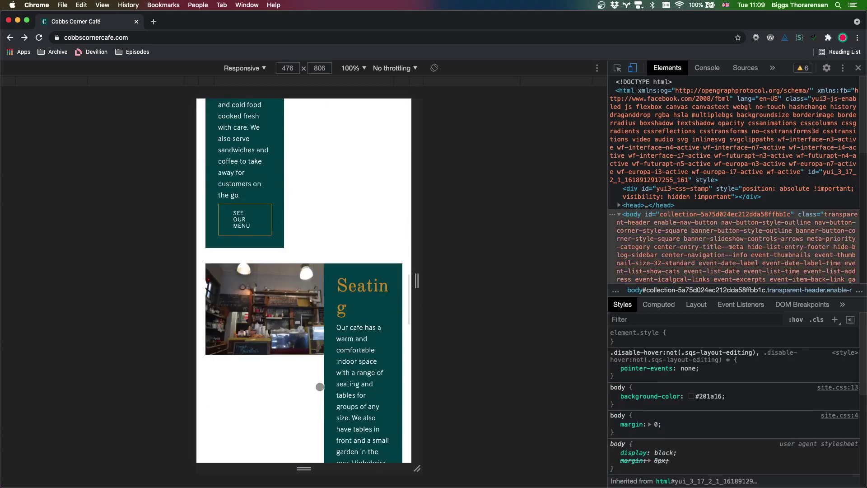
scroll(319, 387, "down", 20)
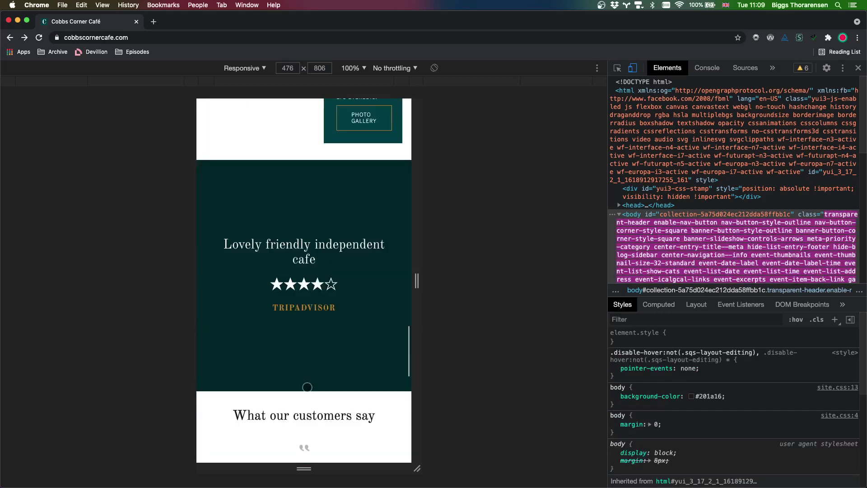
scroll(307, 387, "up", 20)
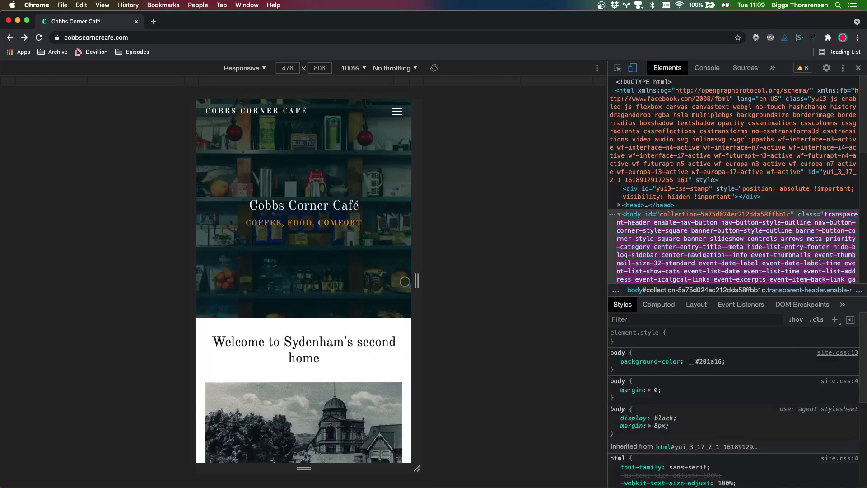
Narrow the viewport further to 354 px and scroll the single-column page down to Find us
left_click_drag(417, 281, 389, 281)
scroll(334, 341, "down", 5)
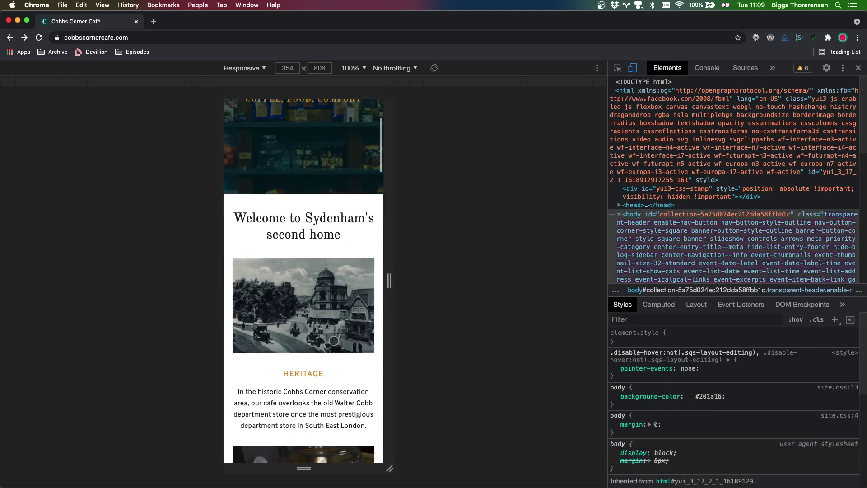
scroll(334, 341, "down", 3)
scroll(327, 339, "down", 10)
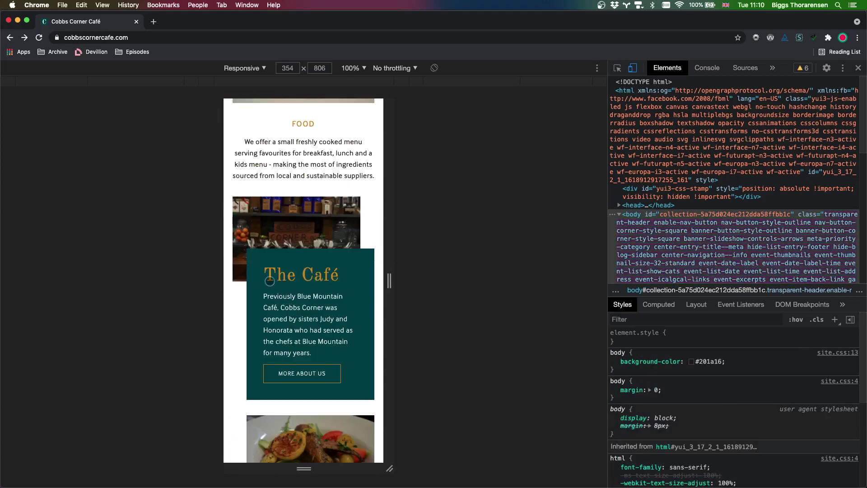
scroll(323, 311, "down", 9)
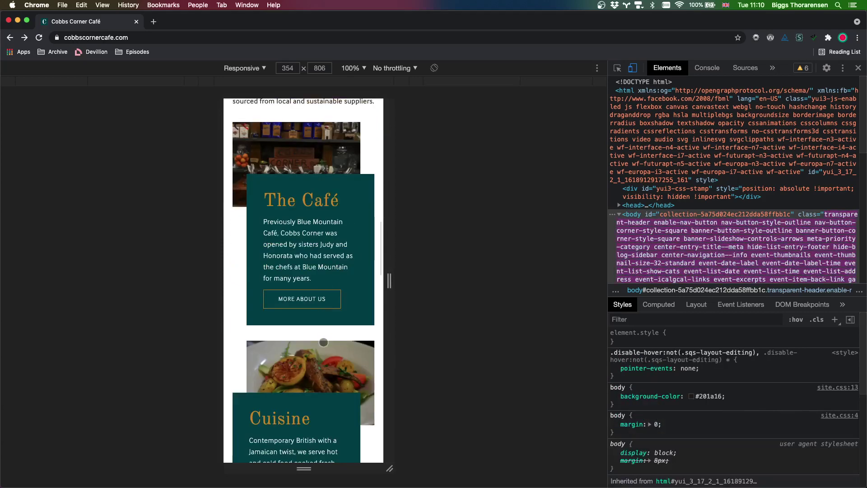
scroll(324, 360, "down", 12)
scroll(322, 369, "down", 10)
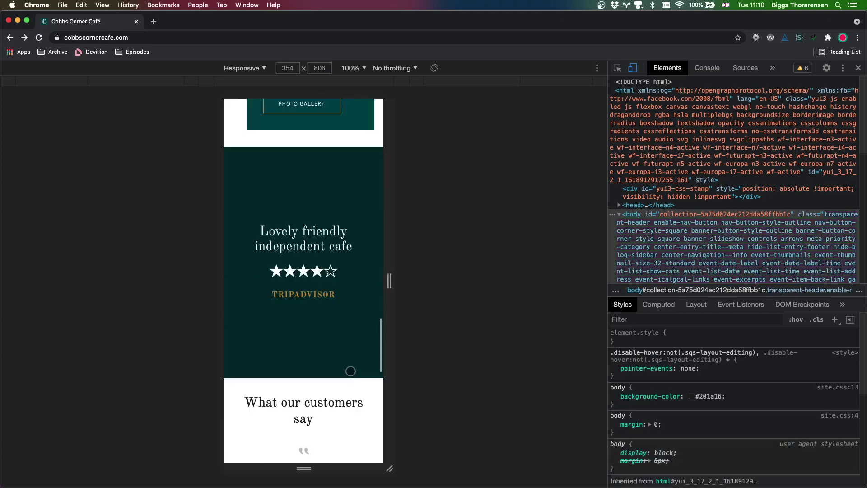
scroll(324, 368, "down", 12)
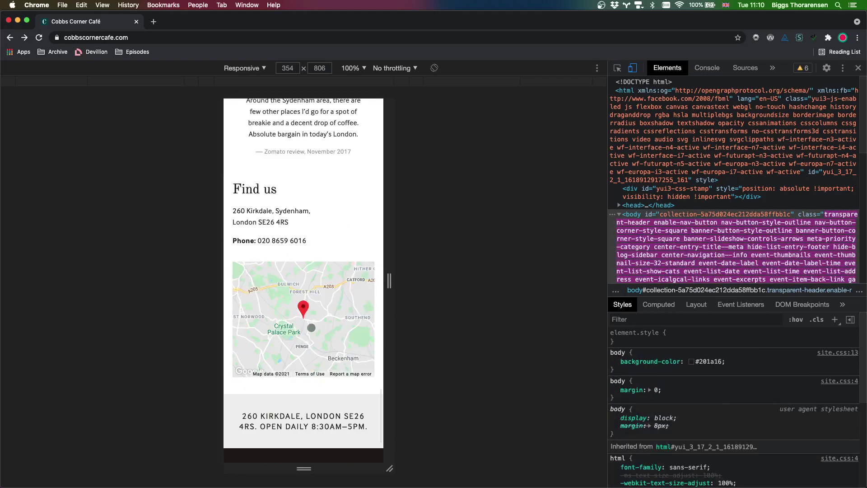
Scroll to the footer, follow BACK TO TOP to reach #header, and scroll up to The Café section
scroll(299, 328, "down", 5)
scroll(299, 329, "up", 5)
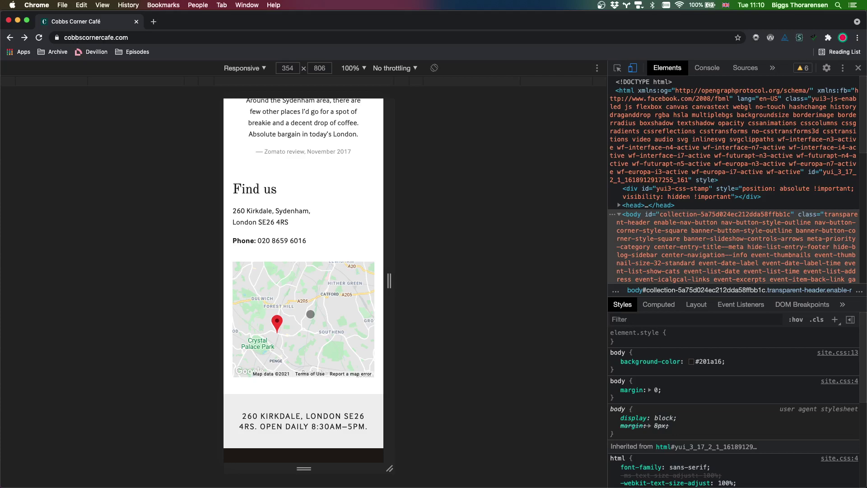
scroll(228, 312, "down", 5)
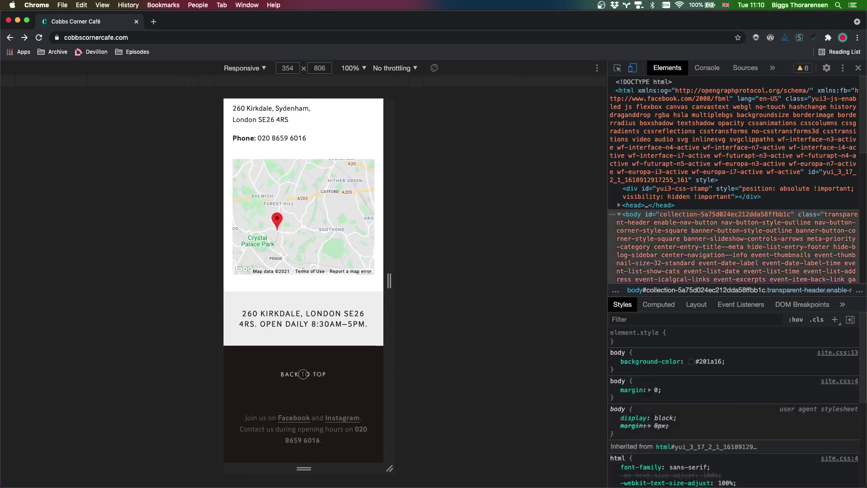
left_click(307, 374)
left_click(303, 374)
left_click(304, 374)
scroll(240, 346, "up", 15)
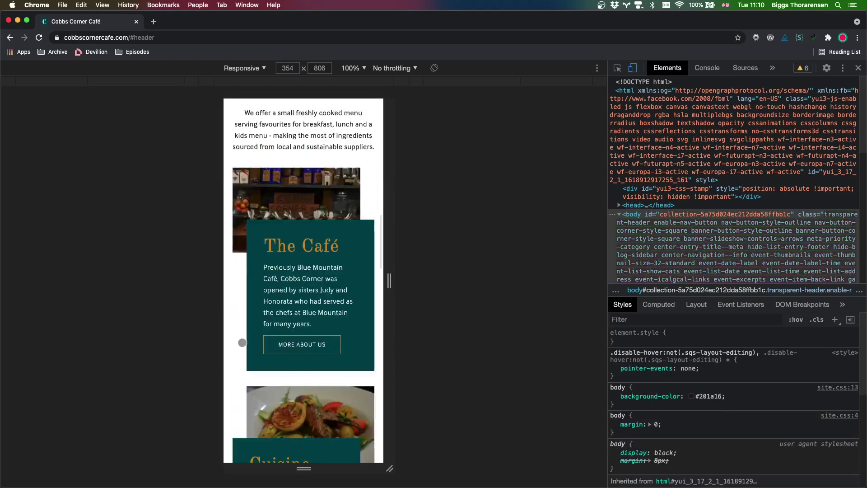
Open and close the café's hamburger menu, then turn off device emulation for full width
scroll(242, 342, "up", 10)
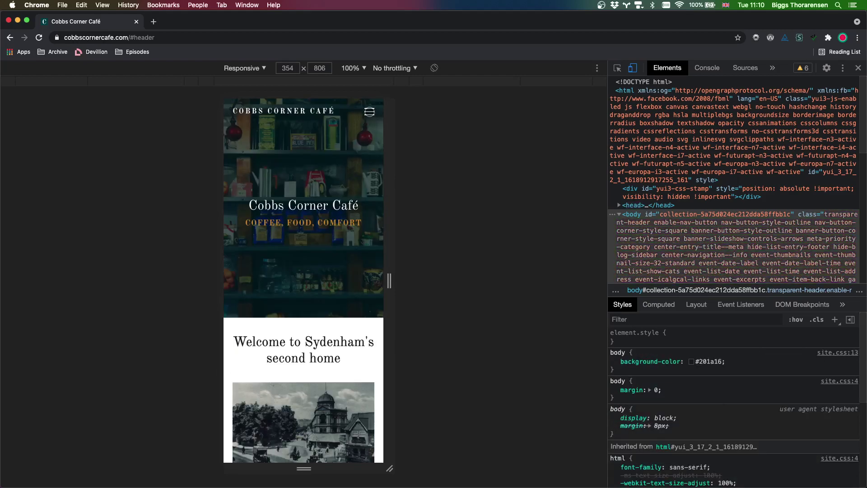
left_click(370, 112)
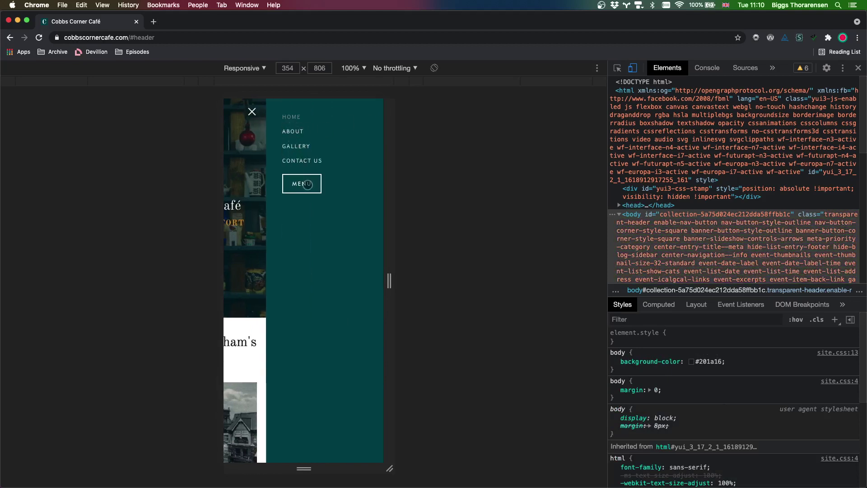
left_click(251, 112)
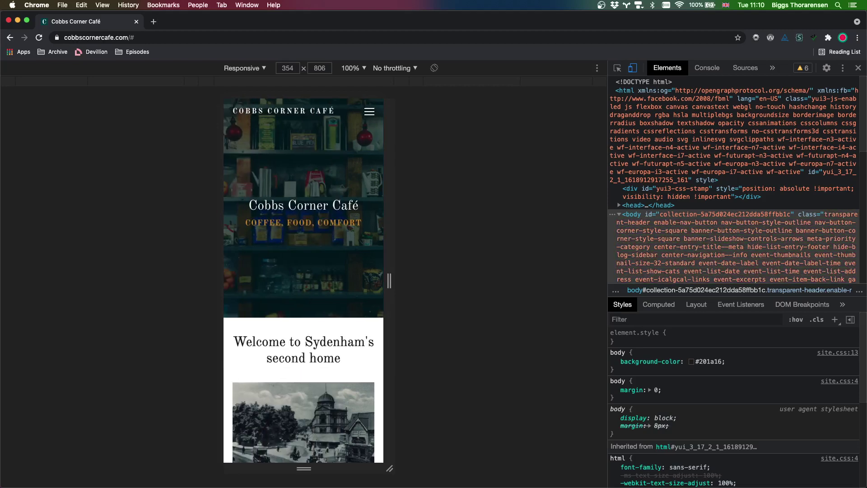
left_click(632, 68)
Close developer tools and zoom the café page in to 400%
left_click(859, 70)
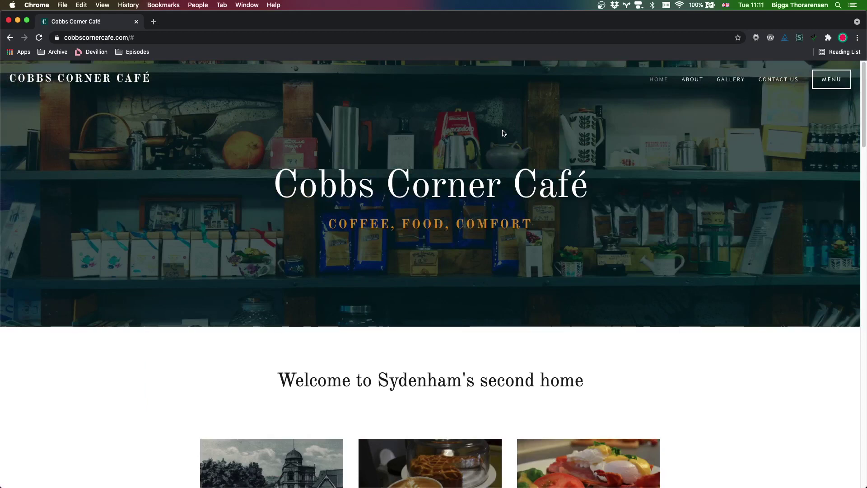
key("super+equal")
key("super+equal")
key("super+equal")
key("super+equal")
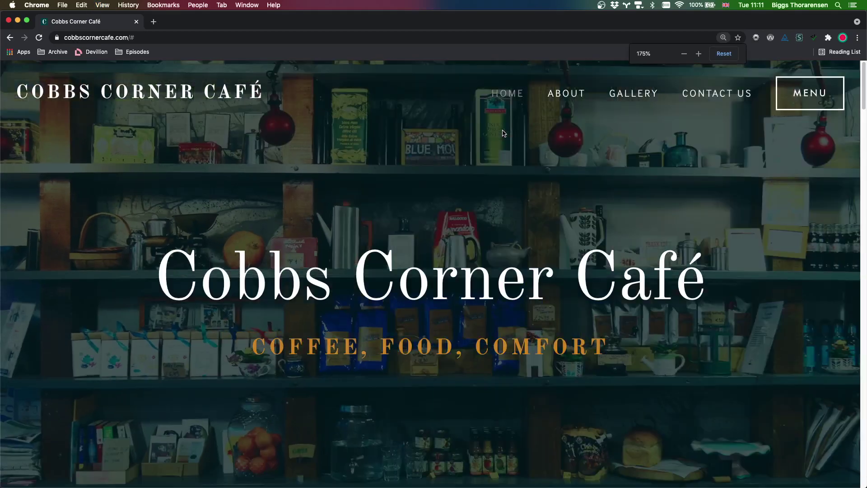
key("super+equal")
key("super+equal")
key("super+equal")
key("super+equal")
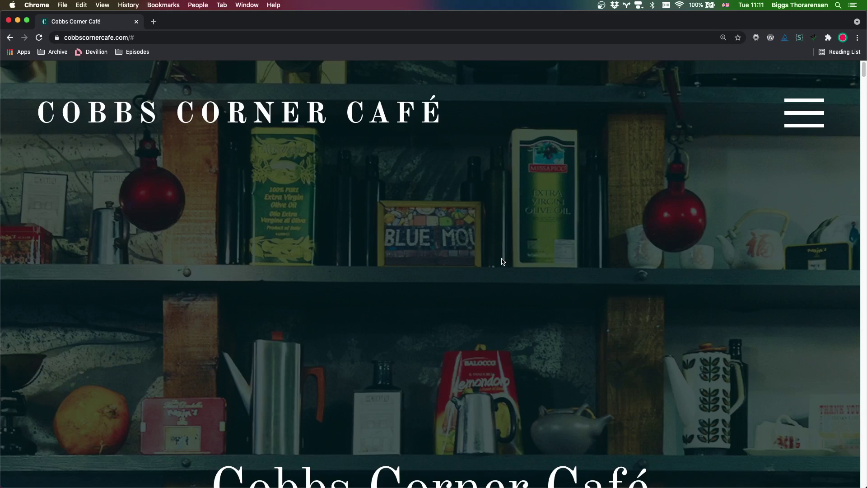
Scroll the 400%-zoomed homepage through reviews, map, address and opening hours, then back up to Cuisine
scroll(482, 287, "down", 6)
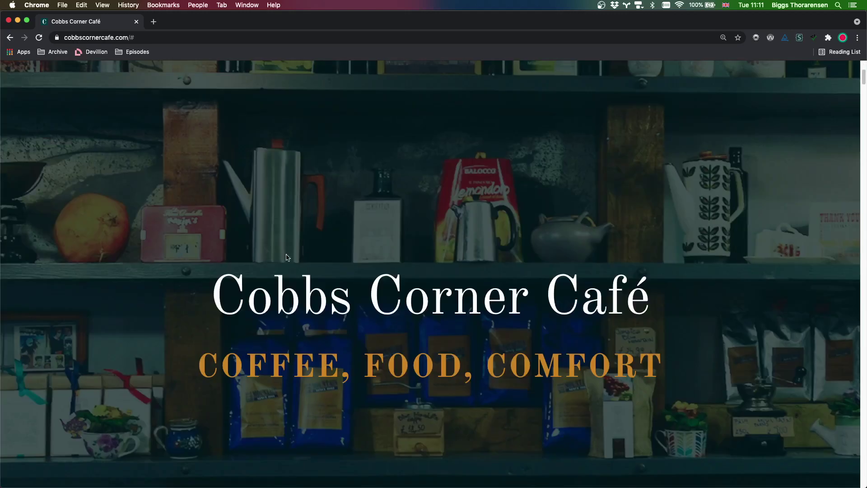
scroll(475, 291, "down", 3)
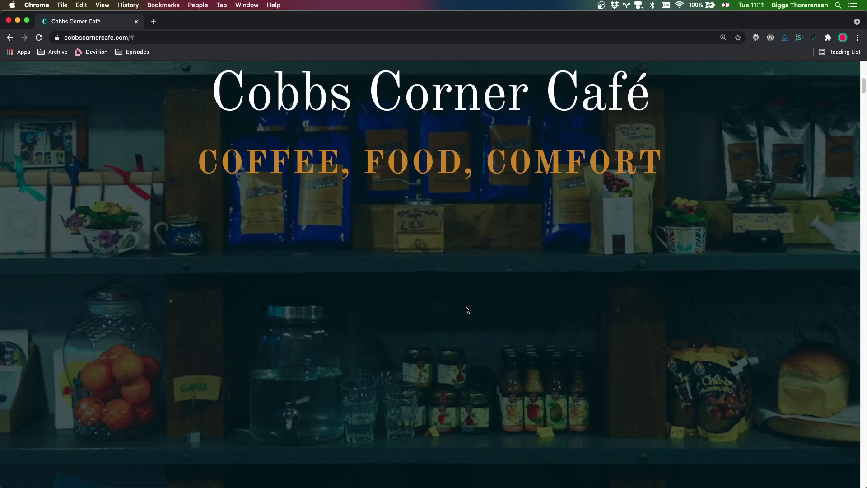
scroll(451, 325, "down", 10)
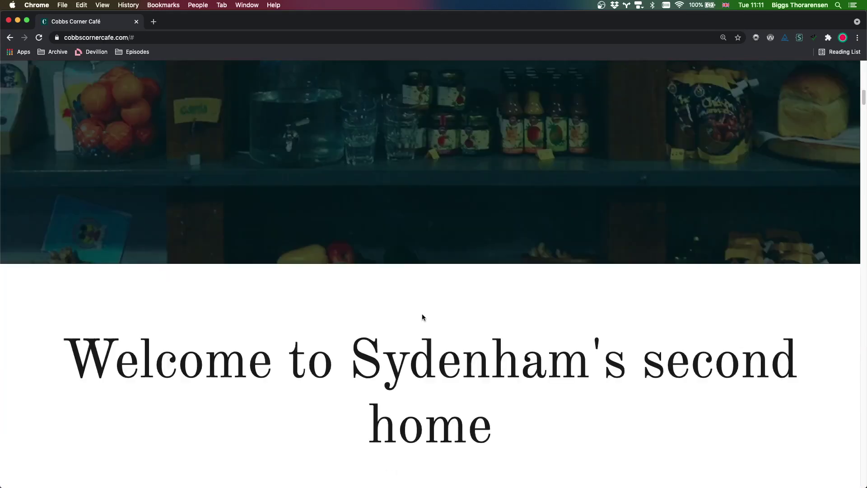
scroll(429, 318, "down", 15)
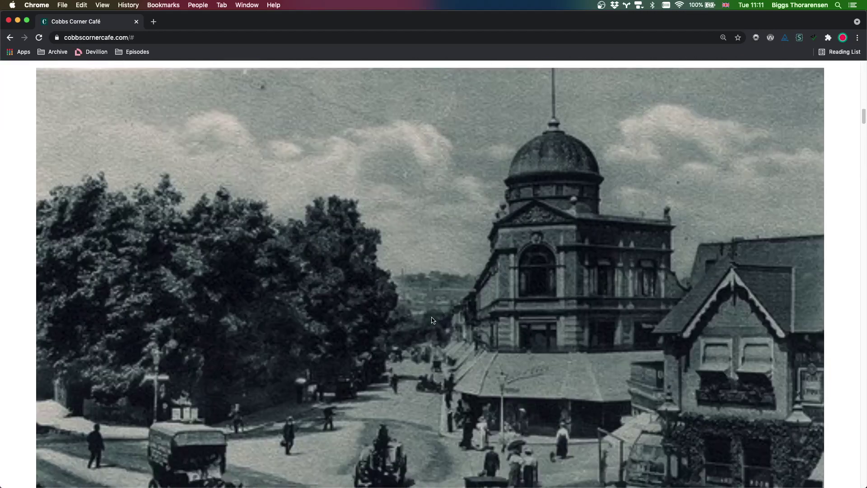
scroll(441, 322, "down", 15)
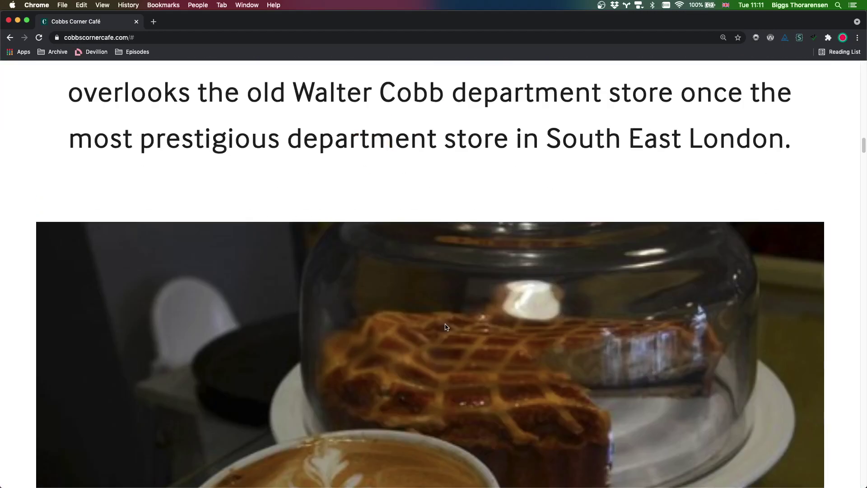
scroll(443, 326, "down", 15)
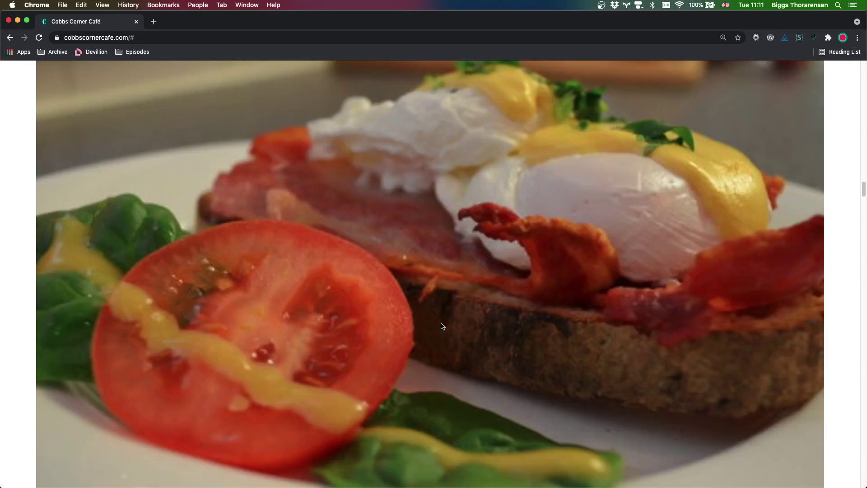
scroll(442, 326, "down", 15)
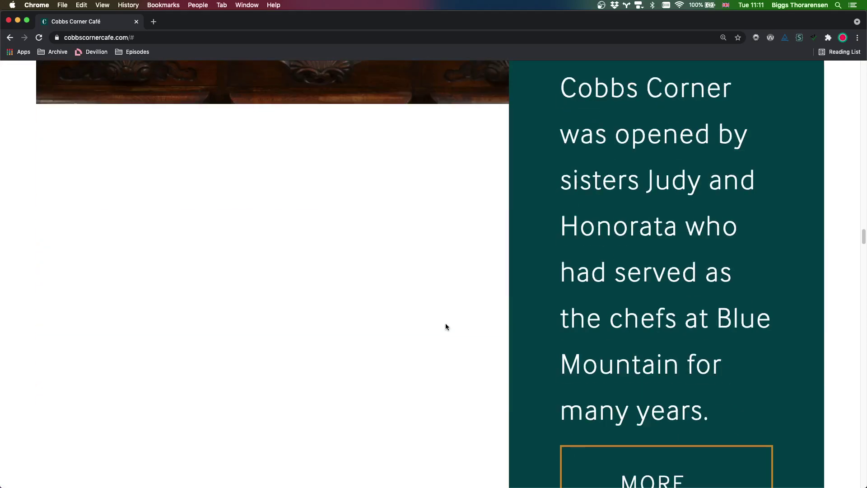
scroll(451, 334, "down", 5)
scroll(459, 337, "down", 1)
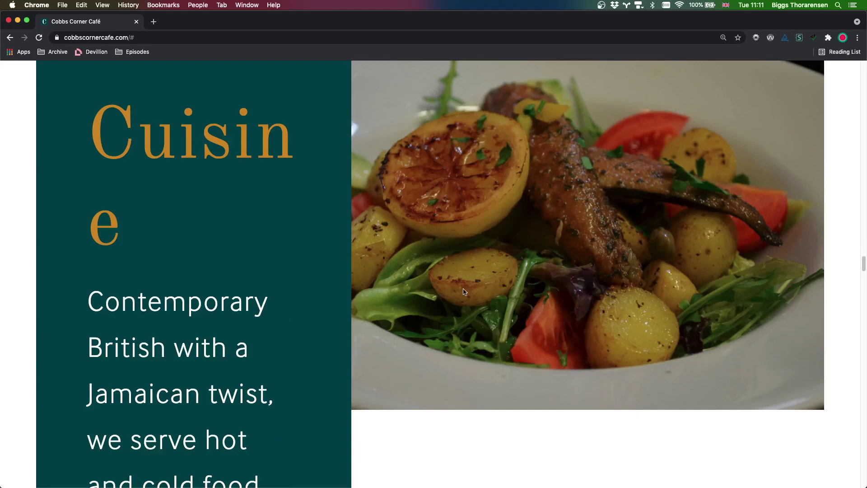
scroll(453, 329, "down", 16)
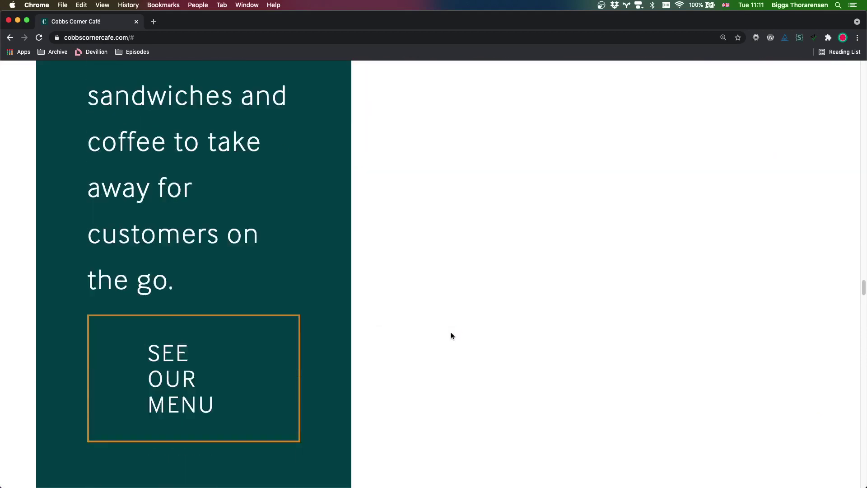
scroll(453, 338, "down", 20)
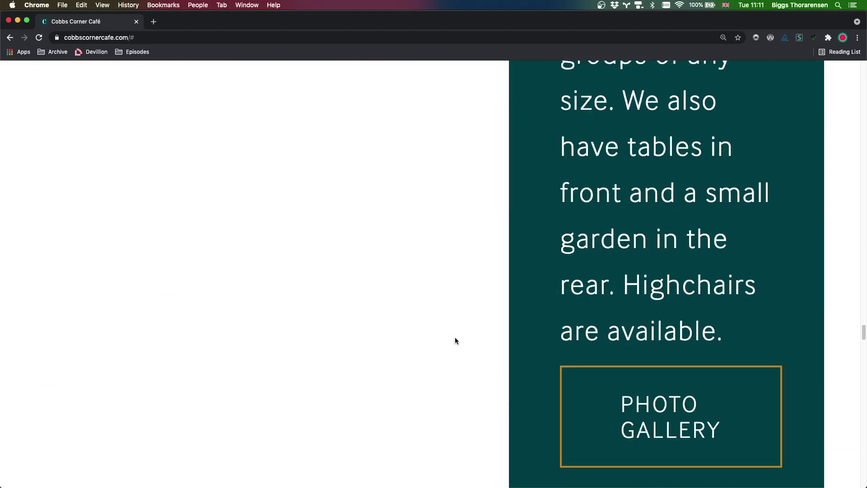
scroll(454, 340, "down", 20)
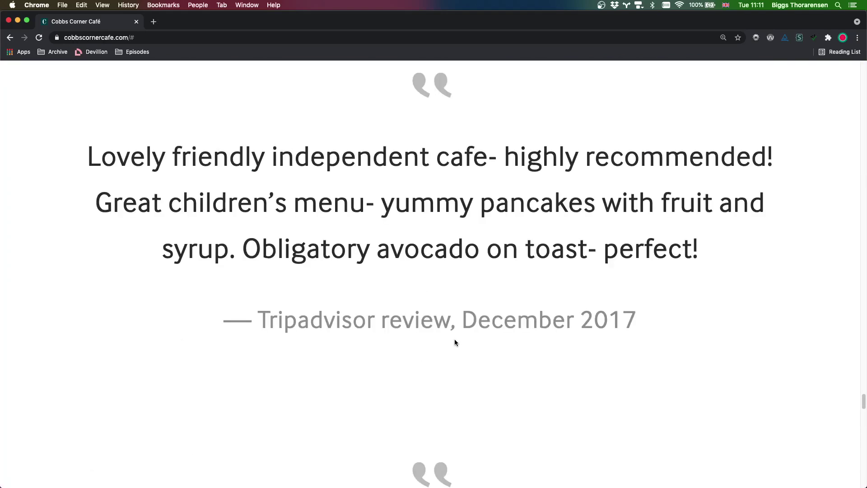
scroll(454, 340, "down", 15)
scroll(455, 339, "down", 3)
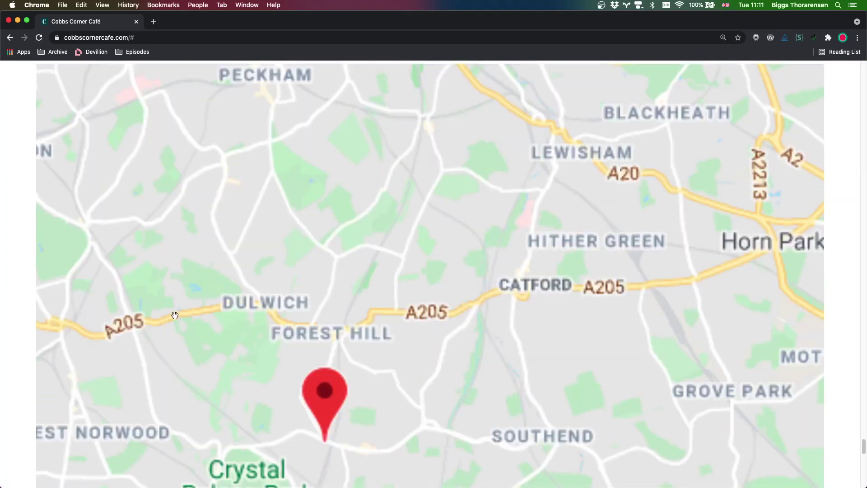
scroll(363, 319, "down", 3)
scroll(362, 319, "down", 5)
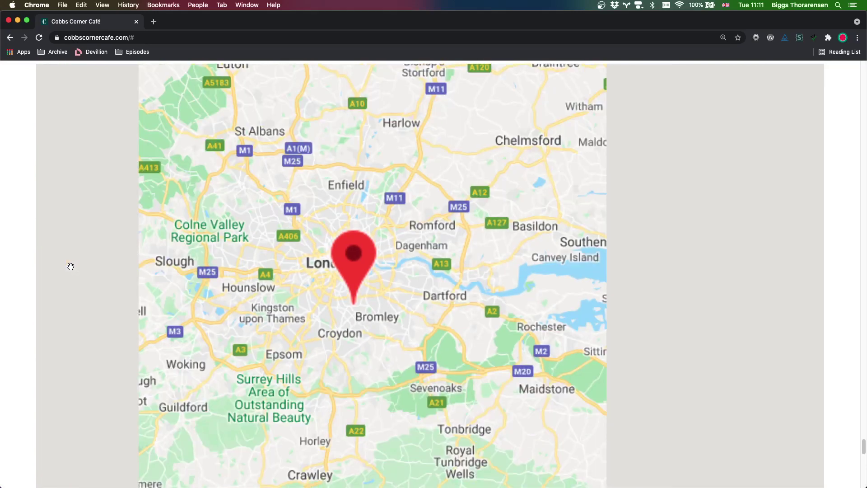
scroll(390, 273, "up", 2)
scroll(391, 274, "down", 4)
scroll(252, 285, "up", 3)
scroll(253, 286, "down", 3)
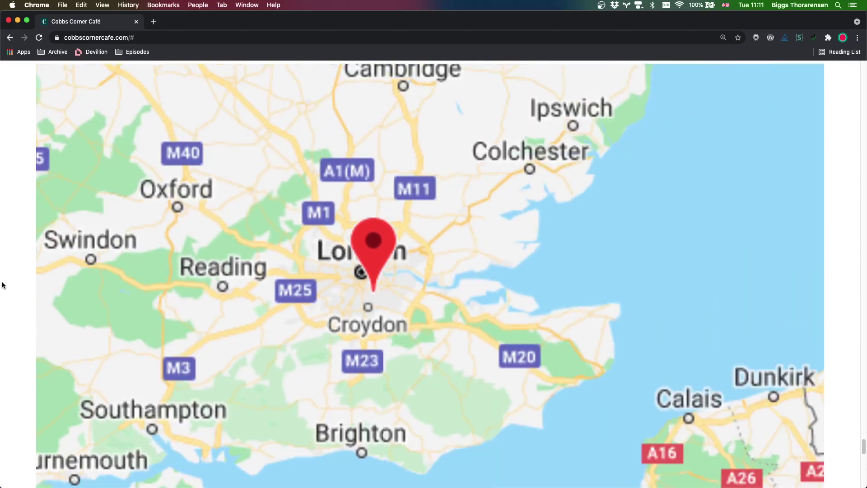
scroll(22, 277, "down", 6)
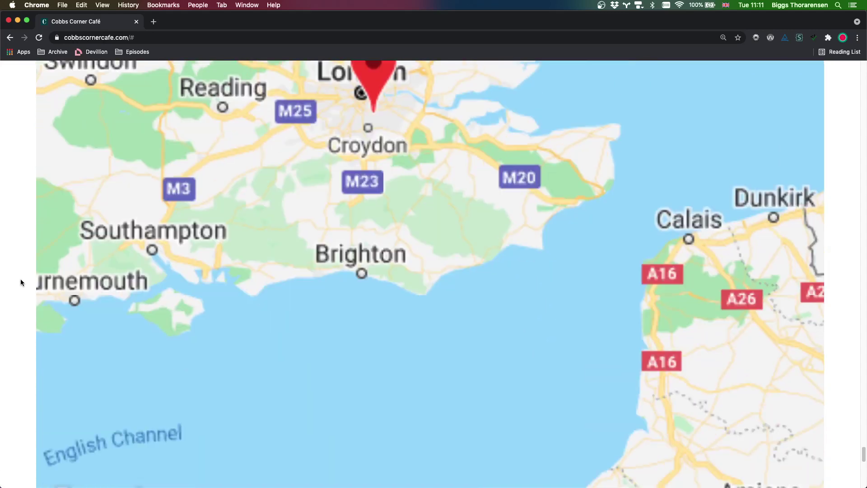
scroll(20, 278, "down", 5)
scroll(23, 282, "down", 4)
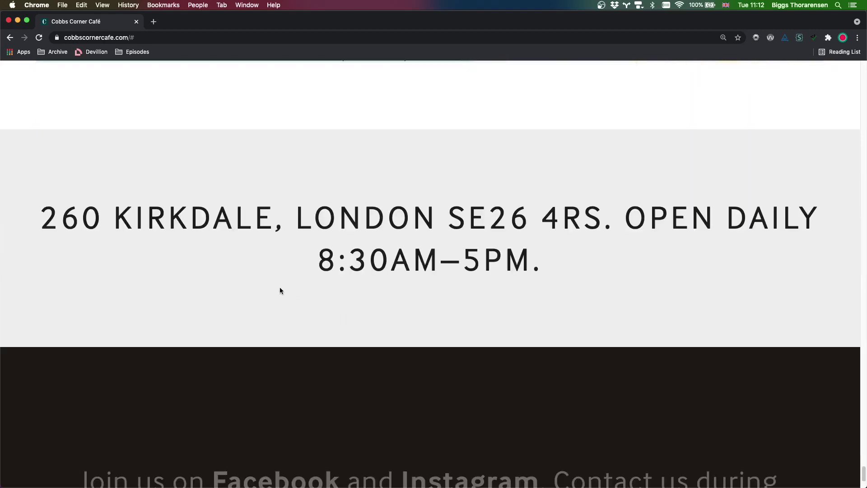
scroll(280, 290, "down", 3)
scroll(84, 290, "up", 10)
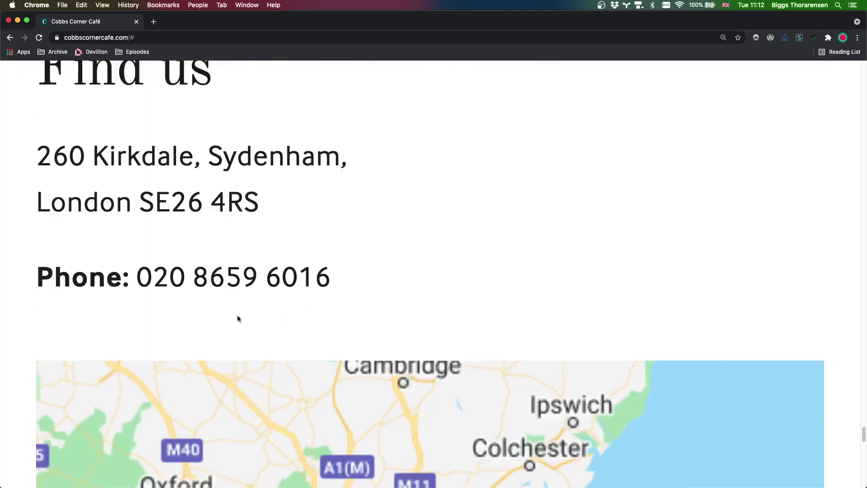
scroll(48, 240, "up", 20)
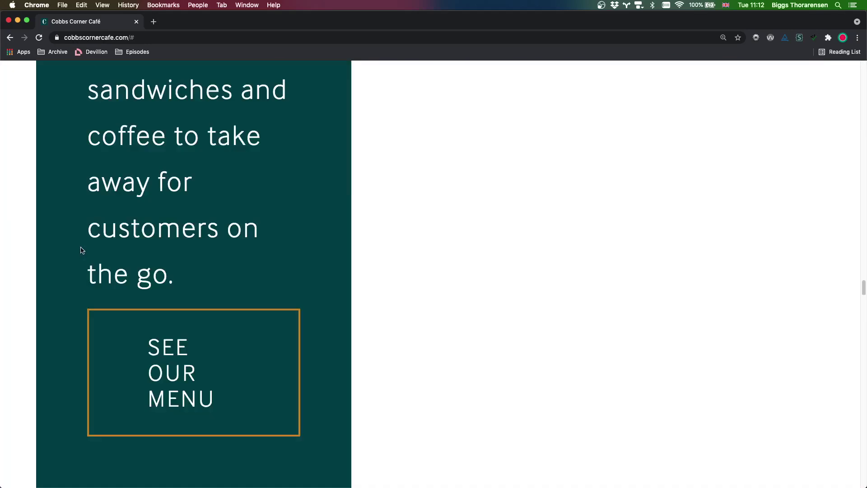
Tab and Shift+Tab the focus ring through the logo, MORE ABOUT US, SEE OUR MENU, PHOTO GALLERY and map
scroll(83, 250, "up", 20)
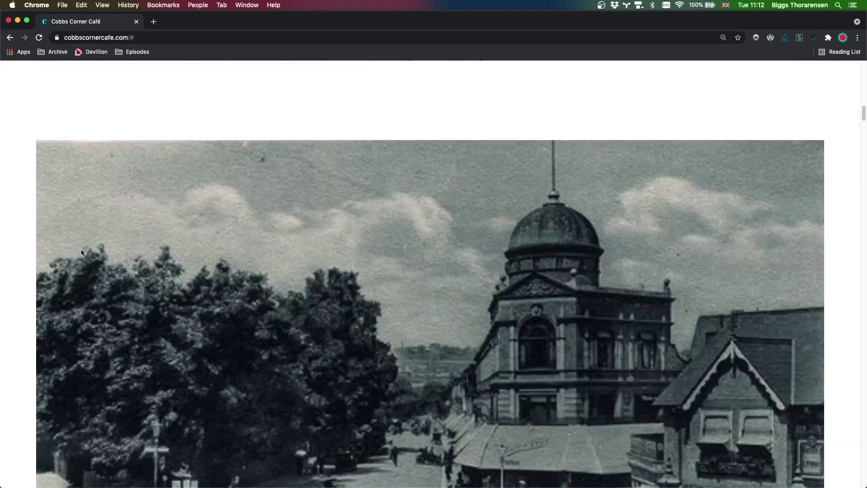
scroll(84, 255, "up", 5)
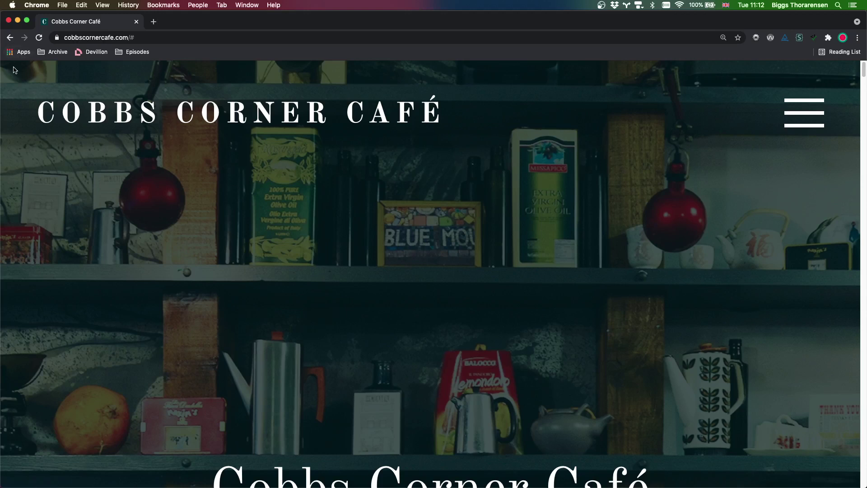
key("Tab")
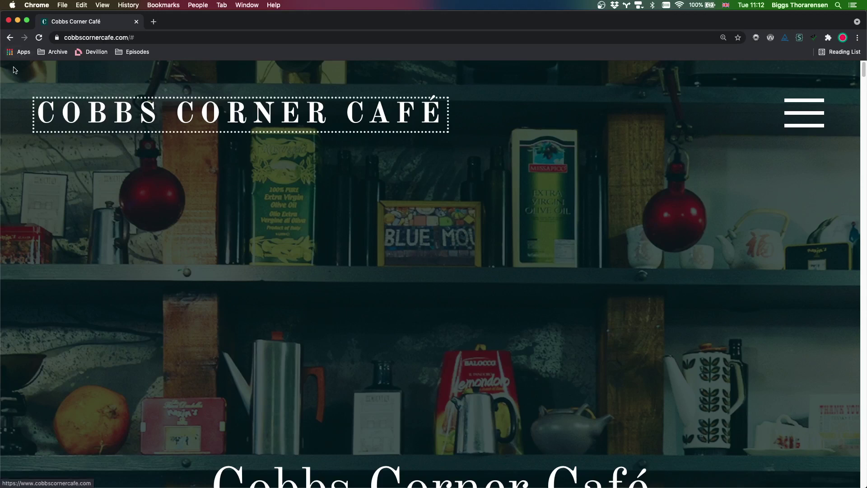
key("Tab")
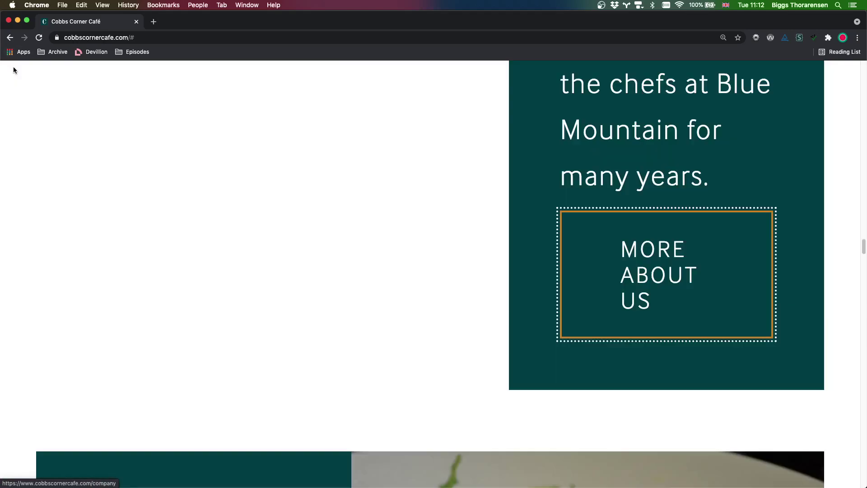
key("Tab")
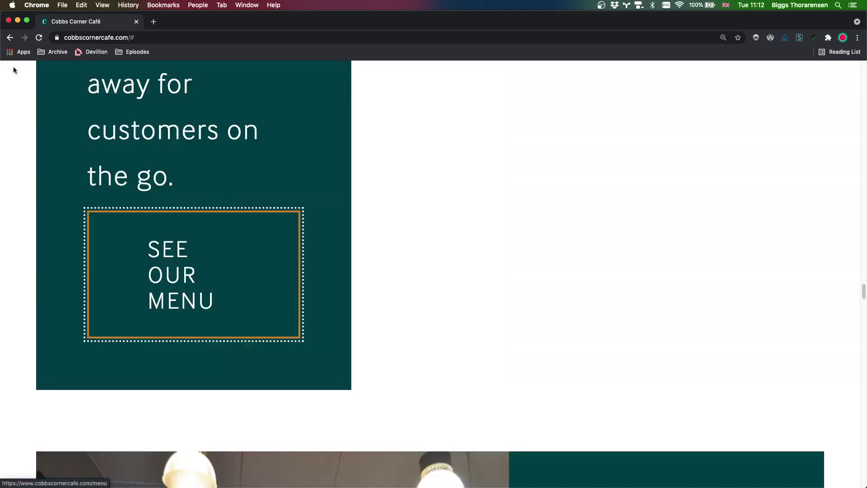
key("Tab")
key("Tab")
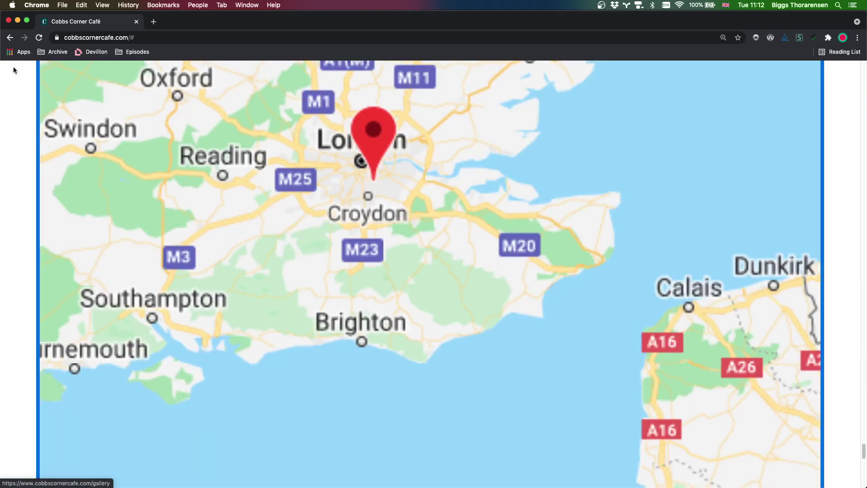
key("shift+Tab")
key("shift+Tab")
key("shift+Tab")
key("shift+Tab")
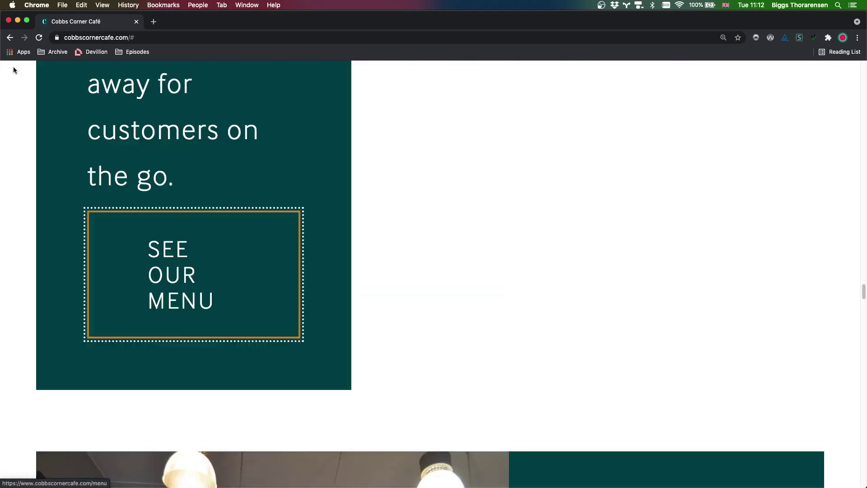
key("shift+Tab")
key("shift+Tab")
key("shift+Tab")
key("shift+Tab")
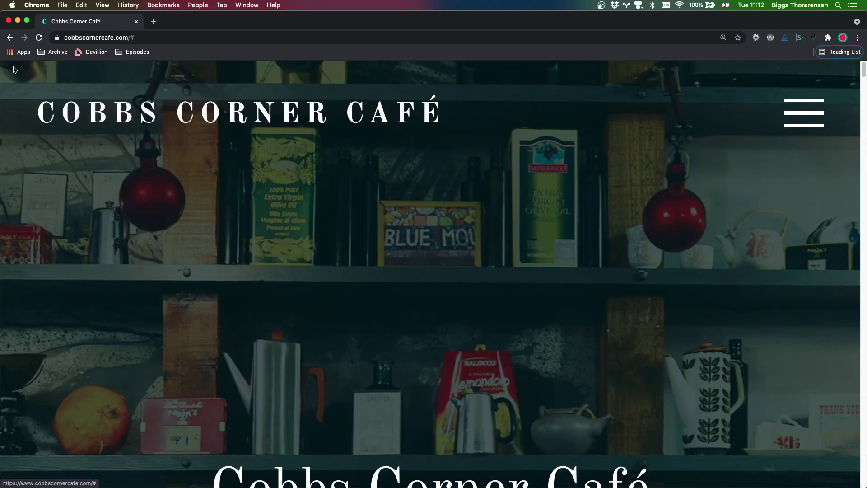
key("Tab")
key("Tab")
key("Tab")
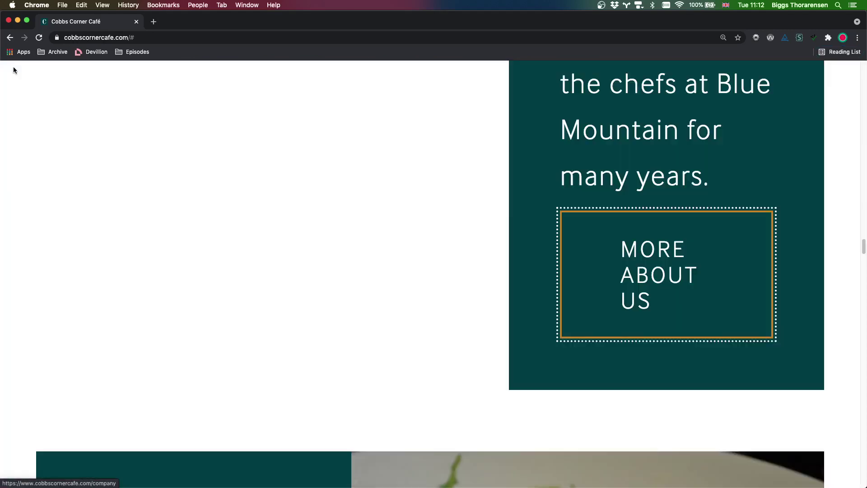
Scroll to the top and reset page zoom to 100% with Cmd+0
scroll(457, 213, "up", 20)
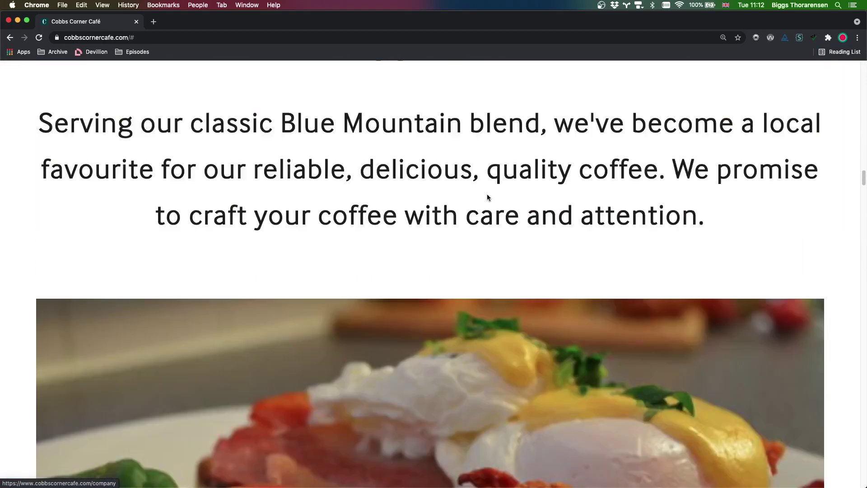
scroll(488, 199, "up", 5)
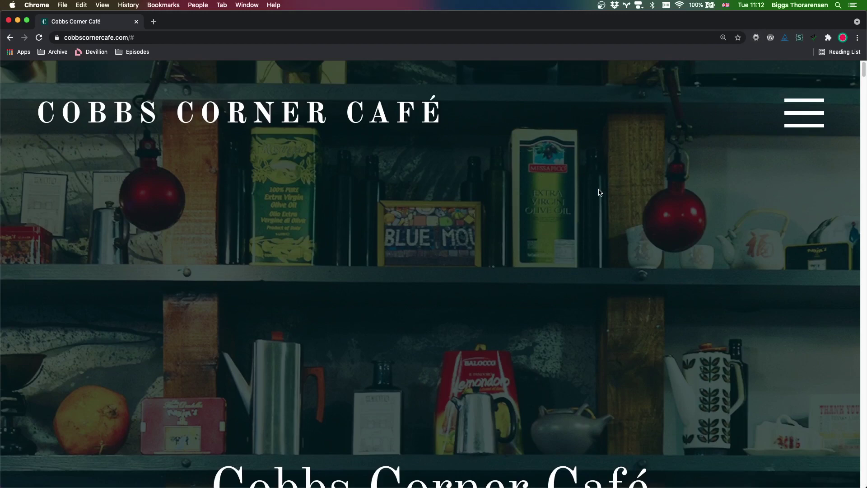
key("super+0")
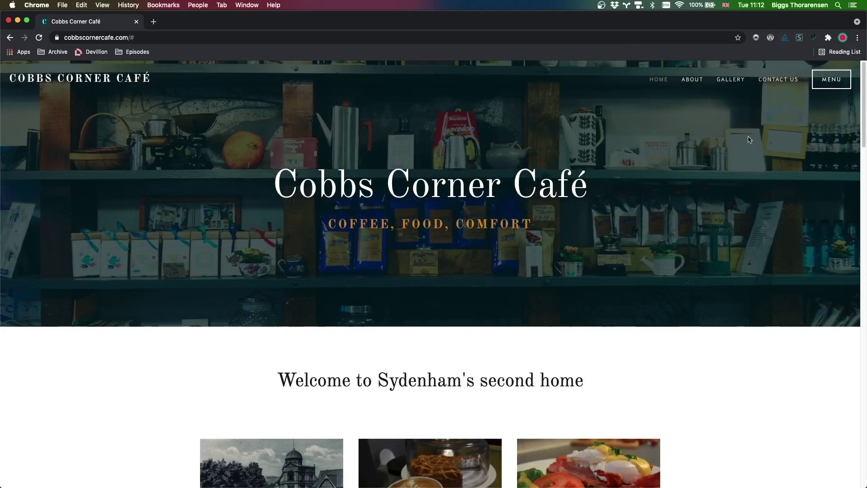
Run axe DevTools' Scan All of My Page and highlight the HERITAGE heading's 2.78 contrast failure
key("super+alt+i")
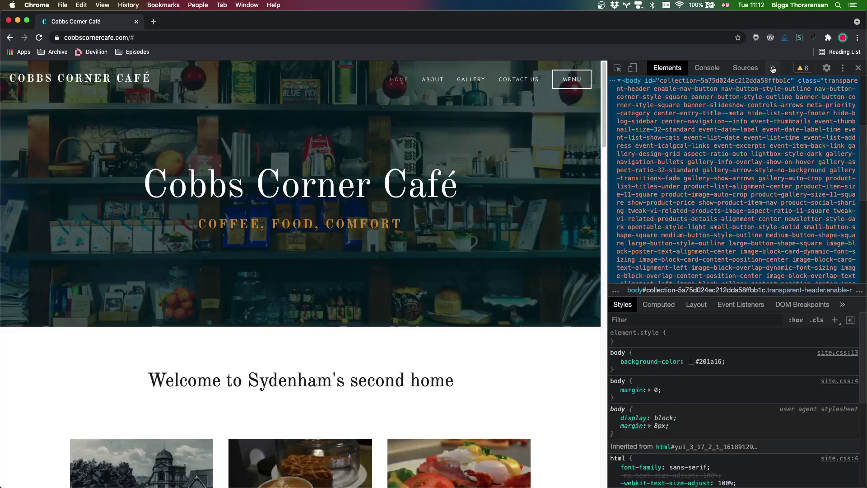
left_click(773, 68)
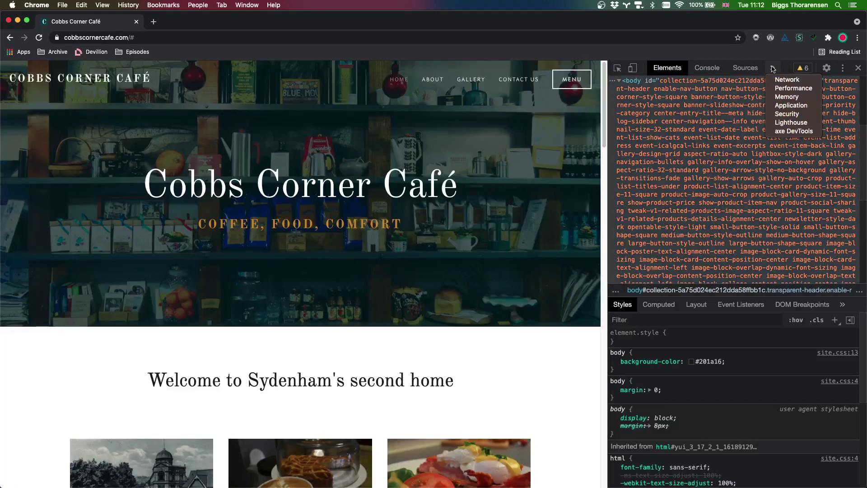
left_click(791, 131)
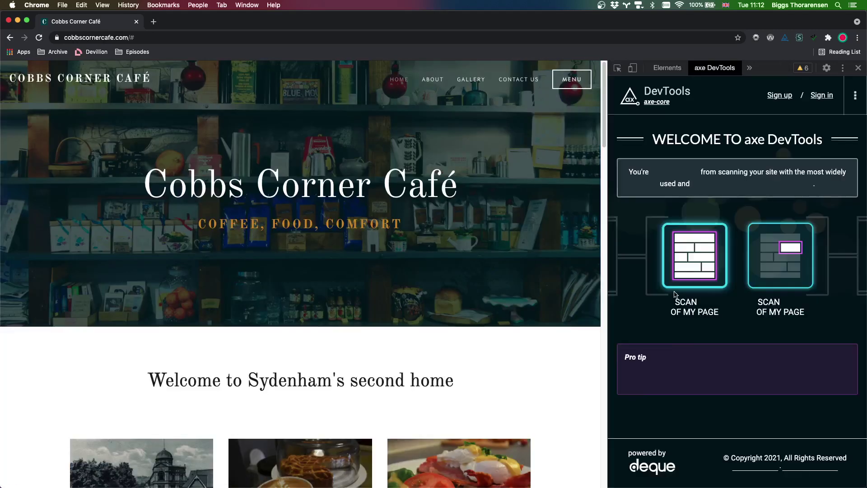
left_click(700, 290)
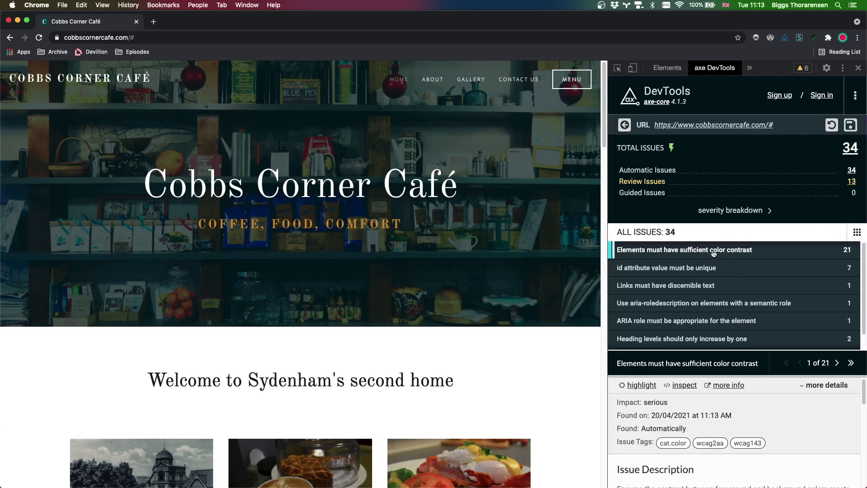
left_click(647, 386)
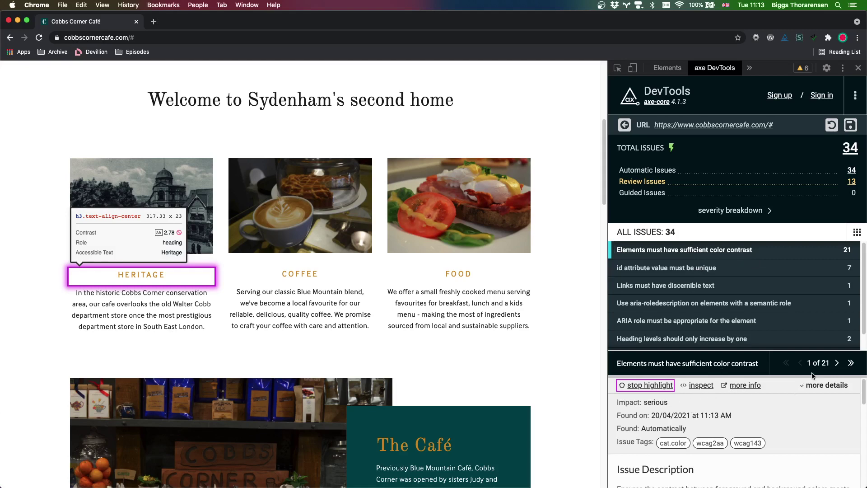
Step through contrast failures for COFFEE, the Tripadvisor and Zomato captions, and the footer paragraph
left_click(838, 364)
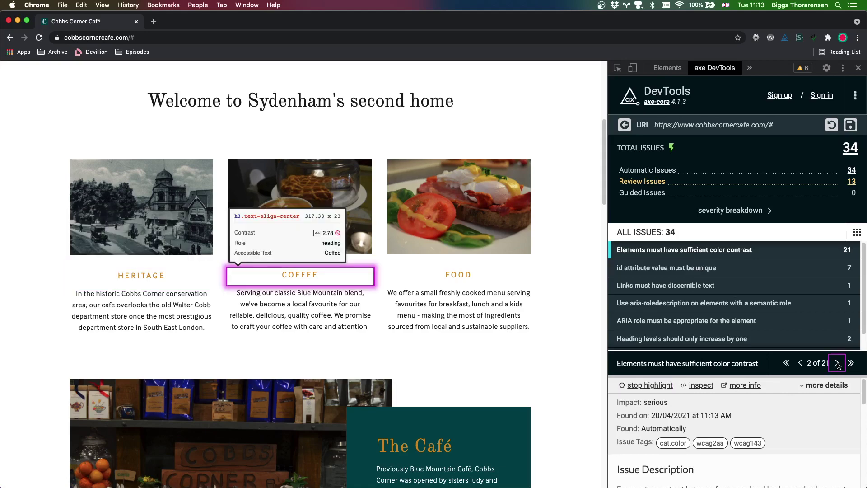
left_click(838, 363)
left_click(838, 364)
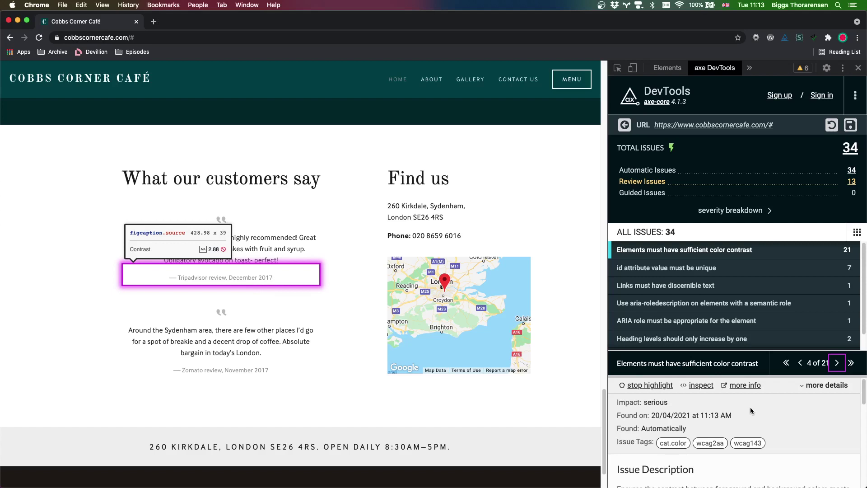
left_click(838, 364)
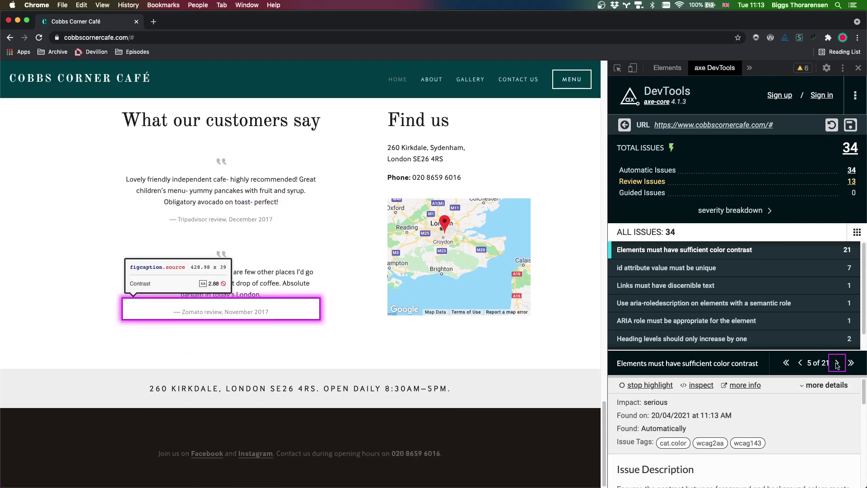
left_click(837, 364)
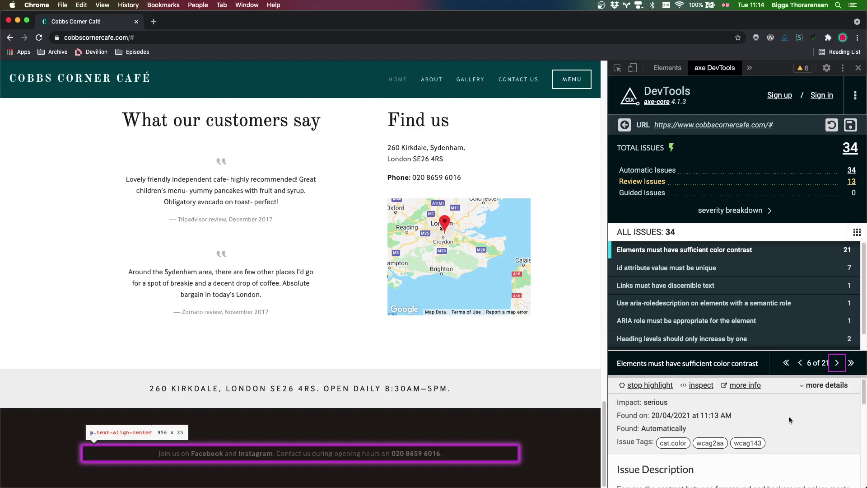
scroll(791, 422, "down", 5)
scroll(803, 438, "down", 3)
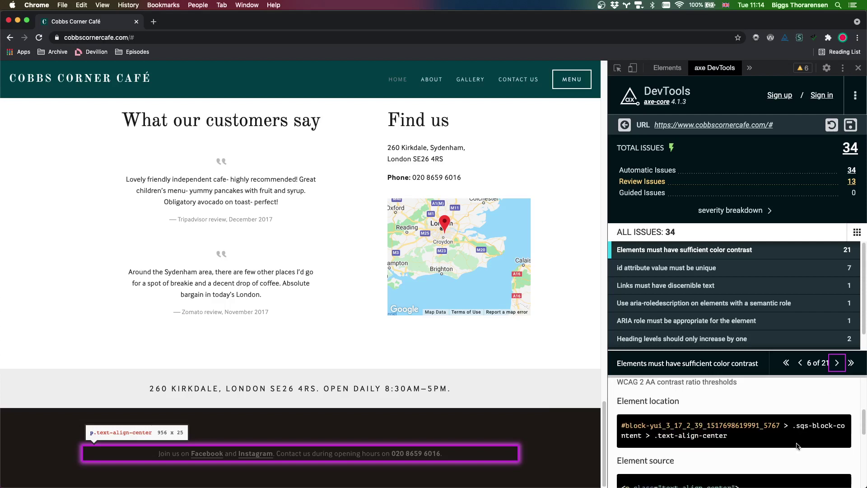
scroll(791, 447, "up", 8)
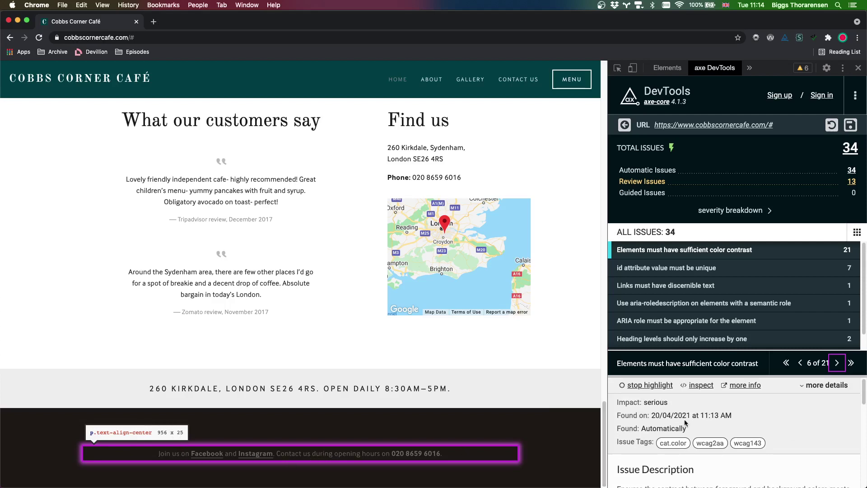
Review the Facebook link, Instagram link and phone number failures, ending at issue 9 of 21
left_click(838, 364)
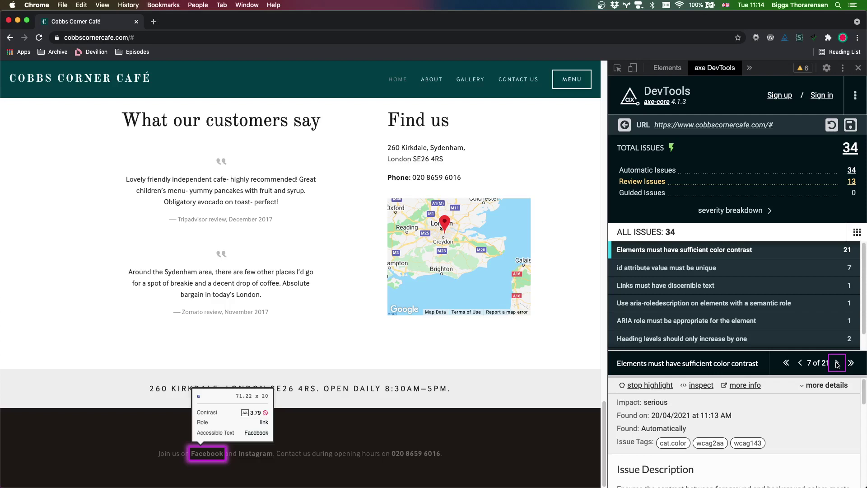
left_click(838, 364)
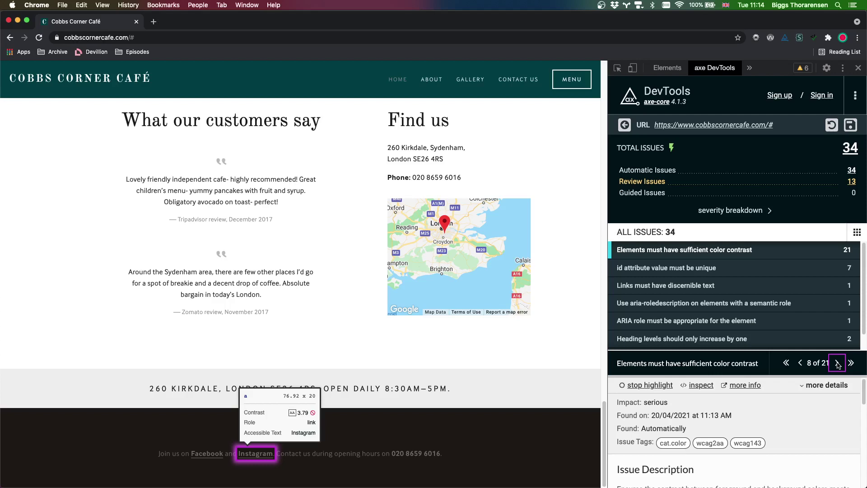
left_click(839, 364)
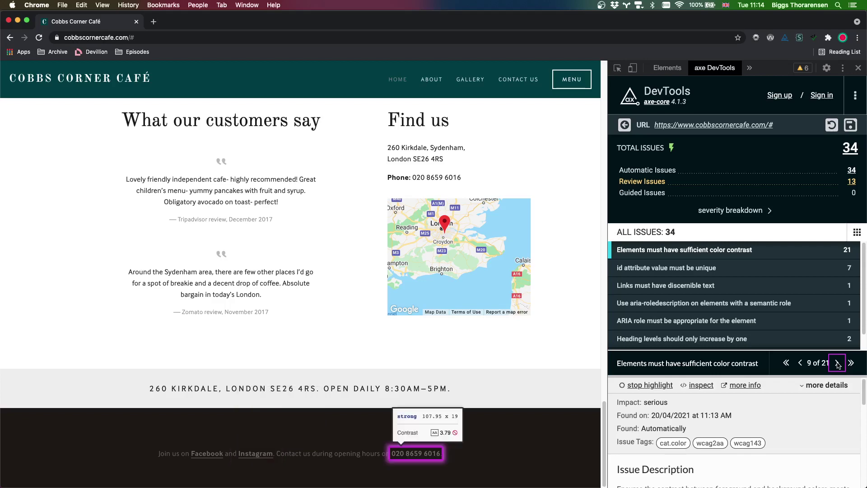
Review contrast issues for the logo link and the HOME, ABOUT, GALLERY, CONTACT US and MENU links
left_click(839, 364)
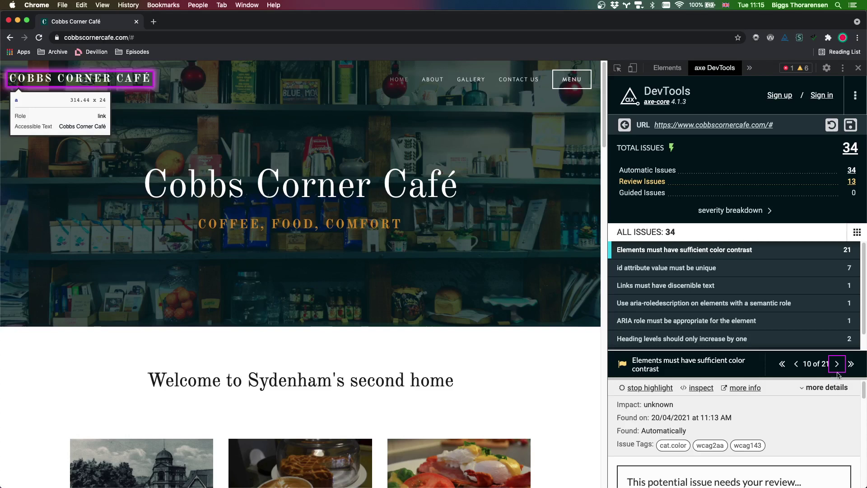
left_click(838, 365)
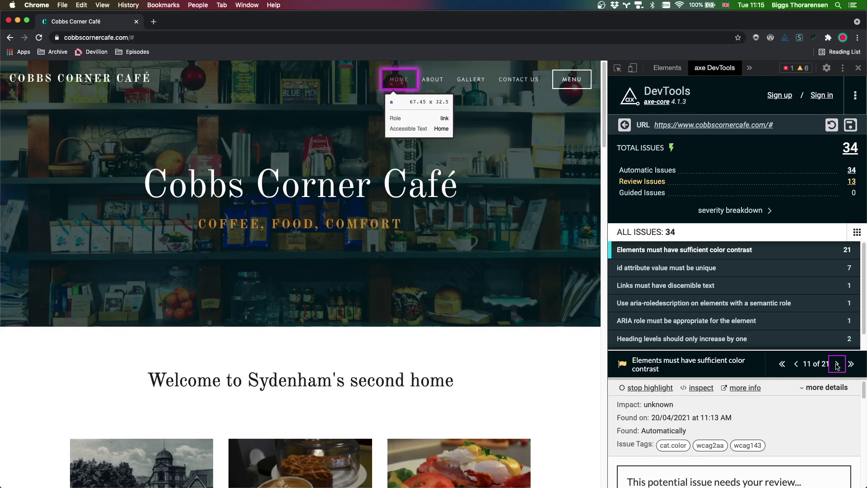
left_click(837, 364)
left_click(837, 365)
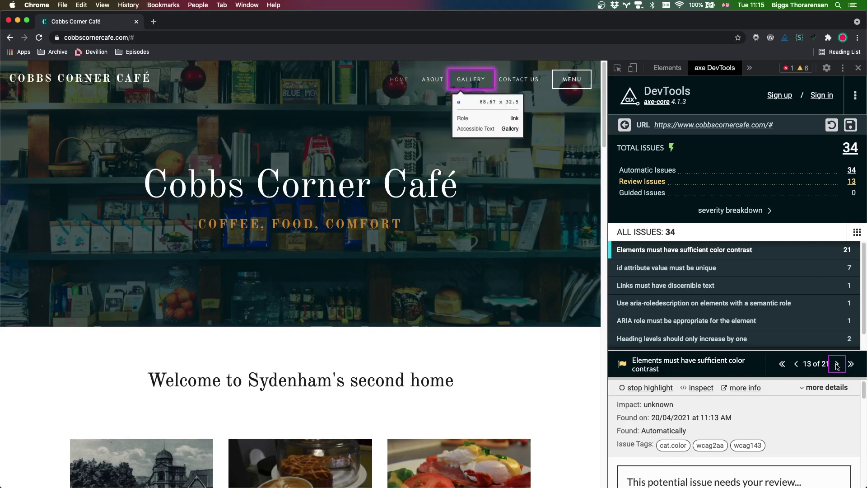
left_click(838, 364)
left_click(837, 365)
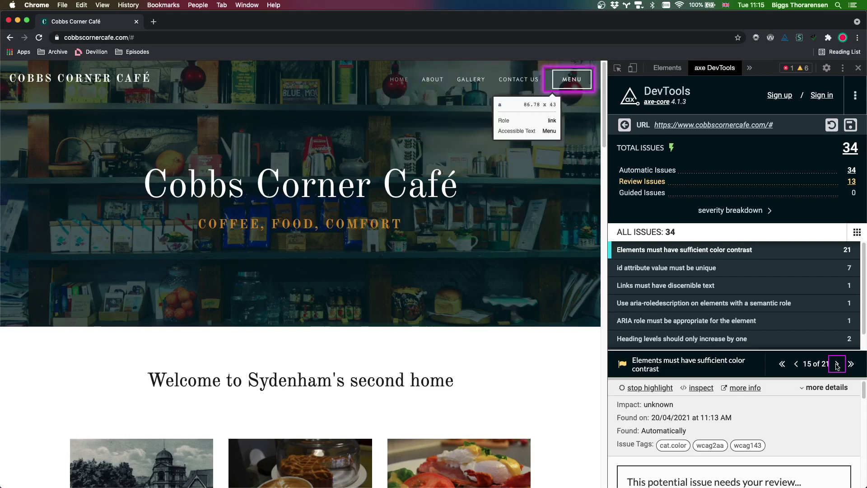
Review the café heading, tagline, intro block and star rating issues through the map error link, 21 of 21
left_click(837, 364)
left_click(837, 364)
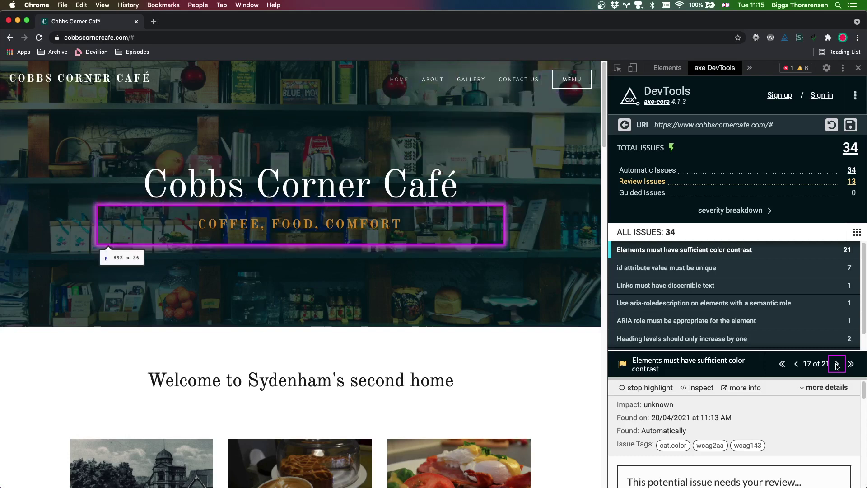
left_click(837, 364)
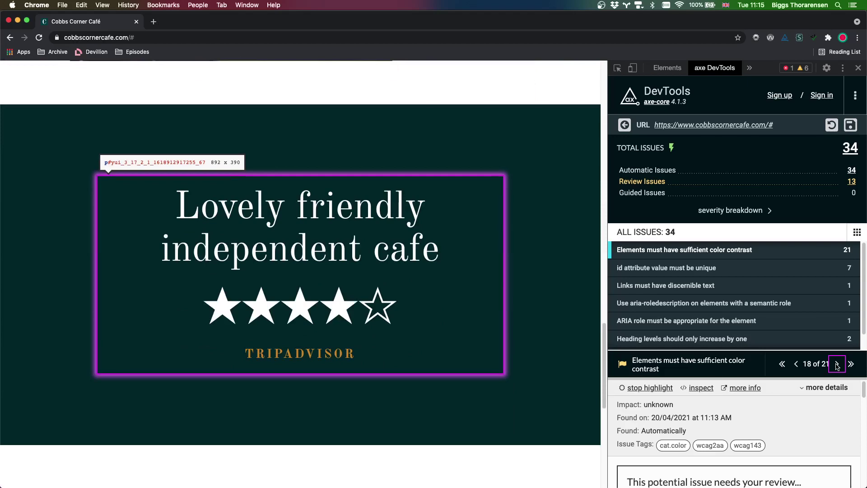
left_click(838, 364)
left_click(838, 364)
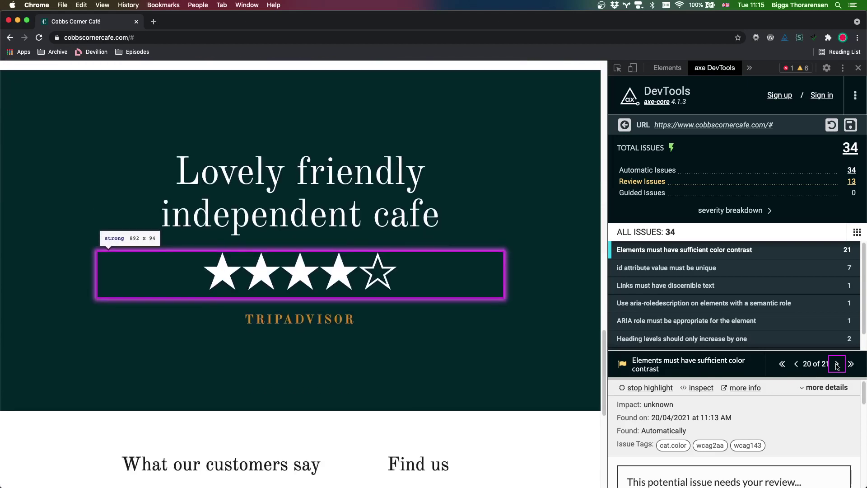
left_click(837, 364)
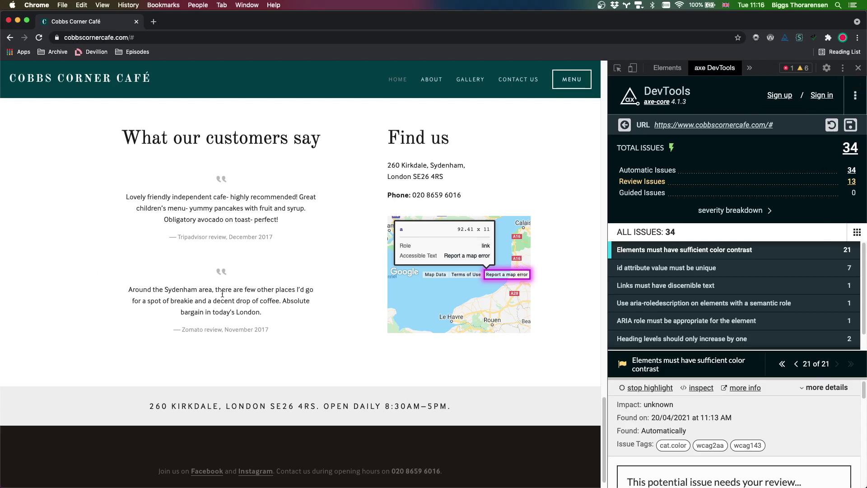
Close DevTools and scroll through the full-width café homepage, returning to the hero banner
left_click(859, 68)
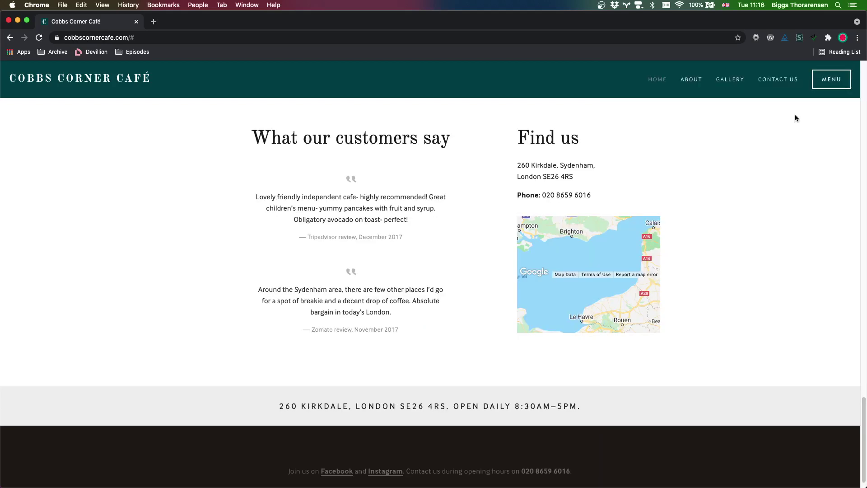
scroll(118, 207, "up", 20)
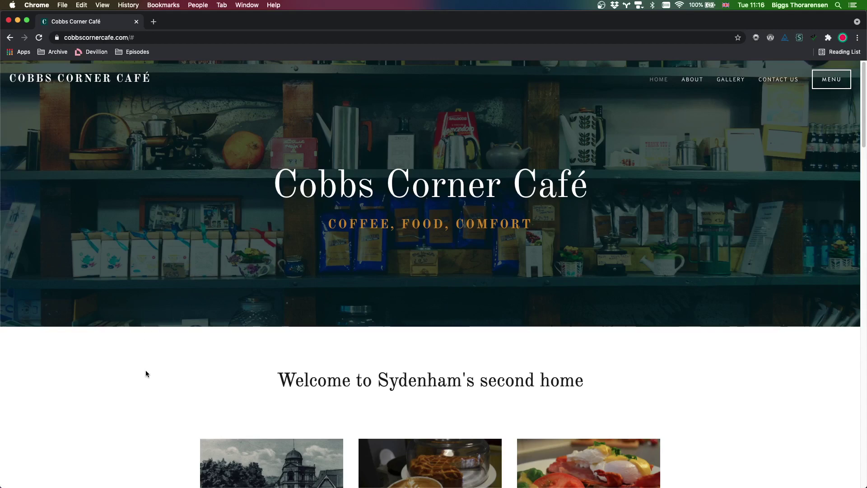
scroll(145, 376, "down", 5)
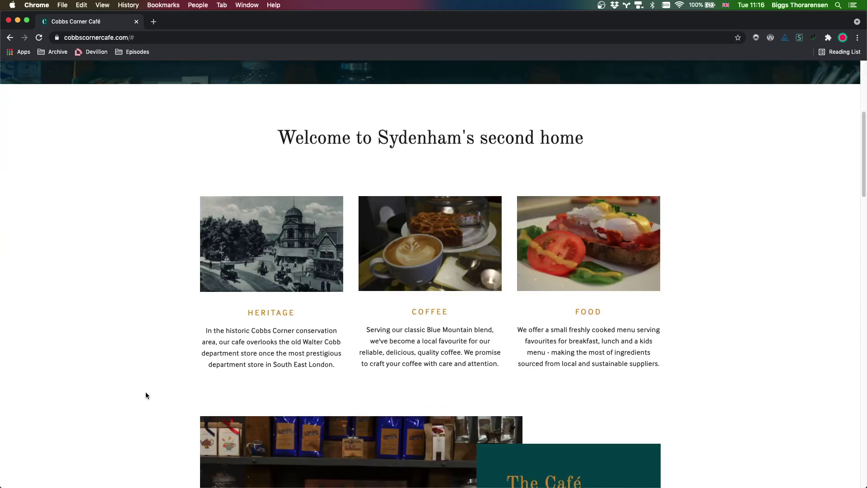
scroll(146, 395, "down", 15)
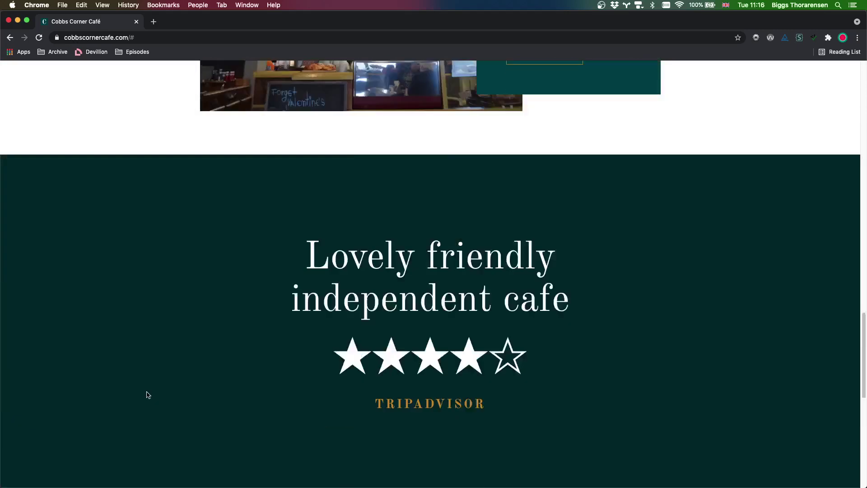
scroll(147, 391, "down", 6)
scroll(146, 392, "up", 2)
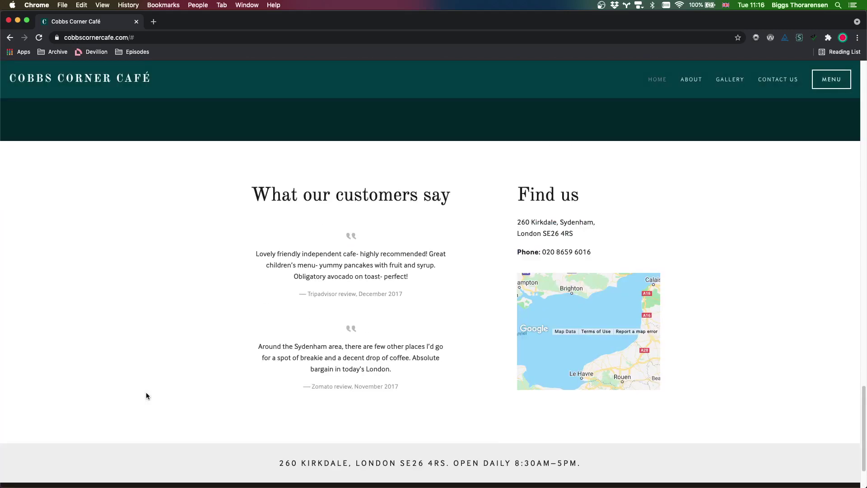
scroll(146, 392, "up", 20)
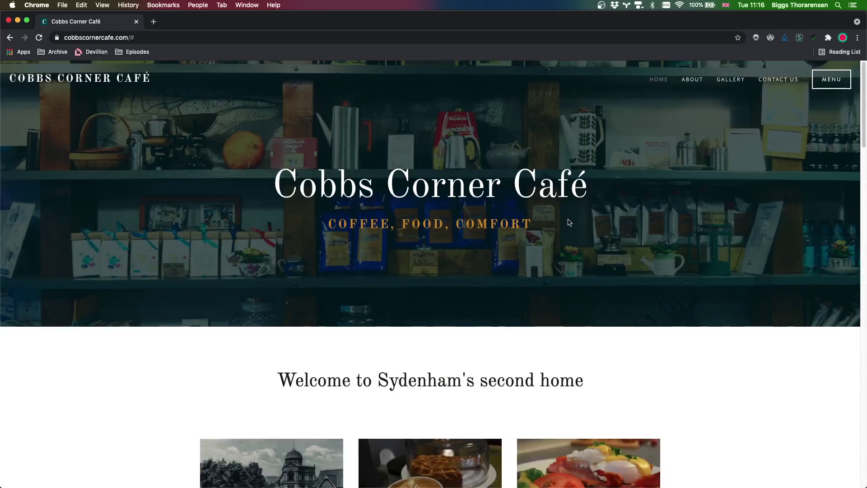
Validate the homepage HTML via Web Developer, hide the 20 errors, then close the Nu checker tab
left_click(756, 38)
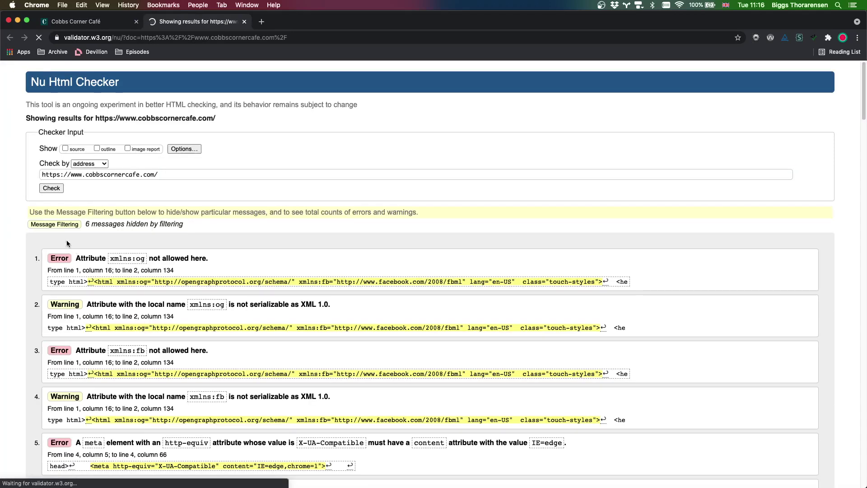
left_click(60, 224)
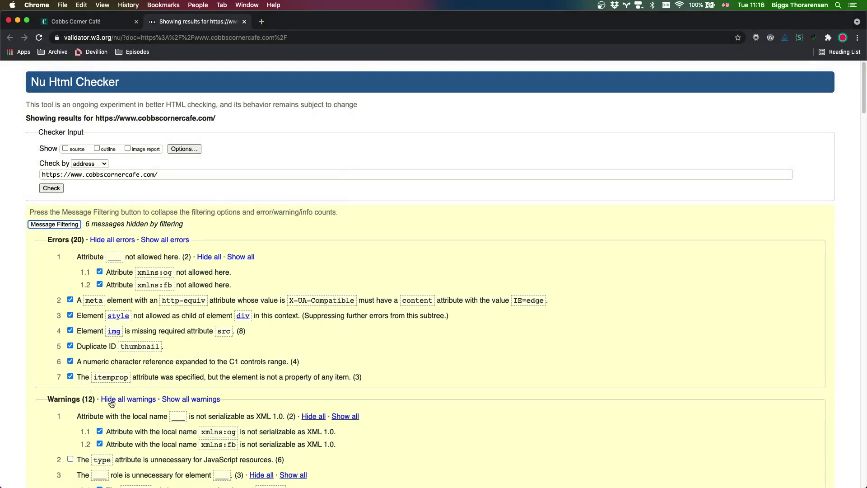
left_click_drag(49, 240, 81, 241)
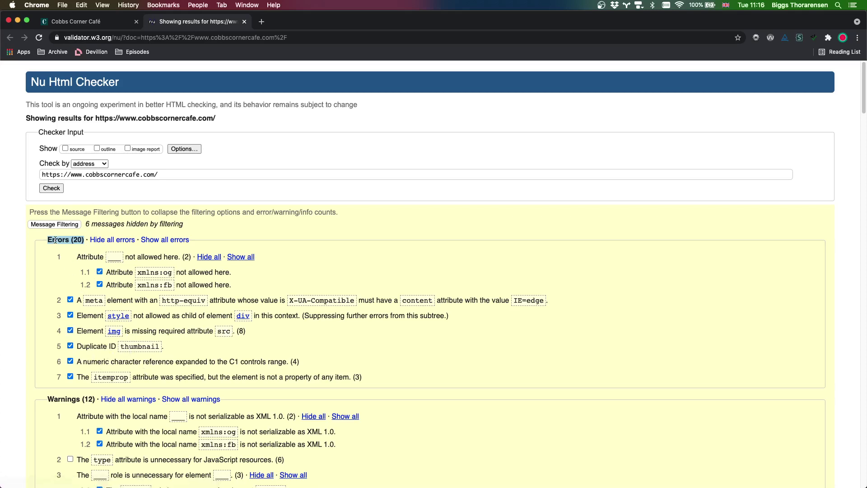
left_click(104, 242)
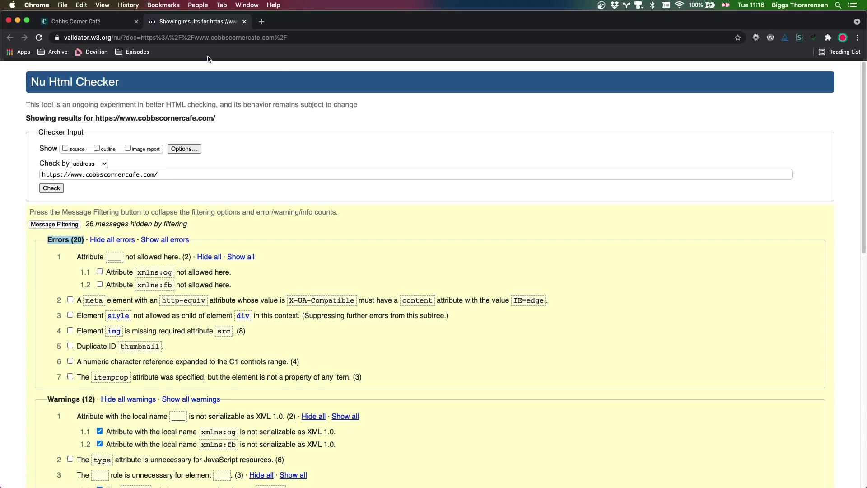
left_click(244, 21)
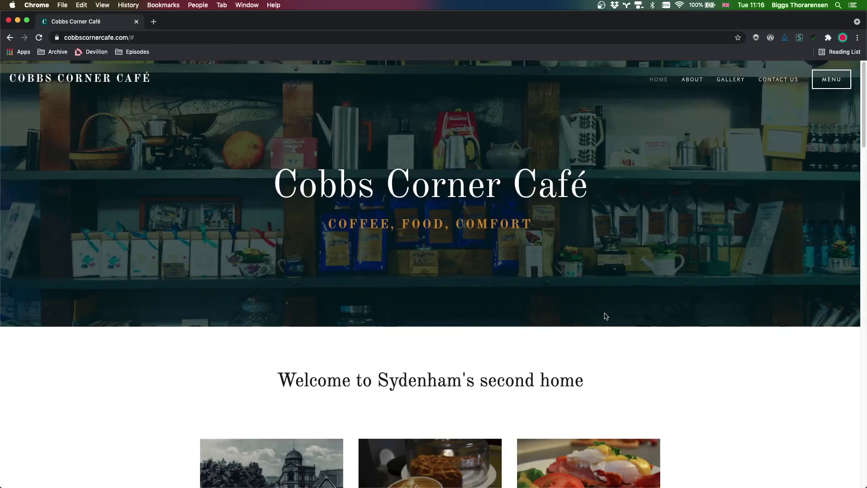
Open the DevTools Console filtered to errors, reload the café page and scroll it, finding none
key("alt+super+i")
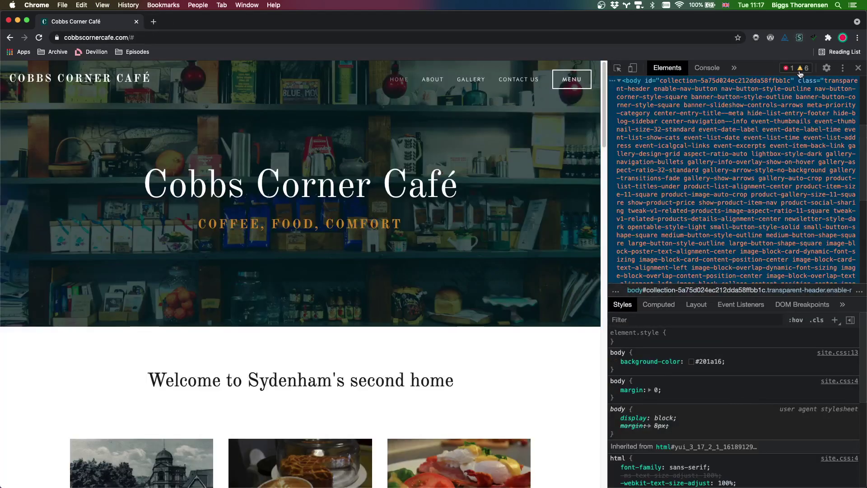
left_click(793, 69)
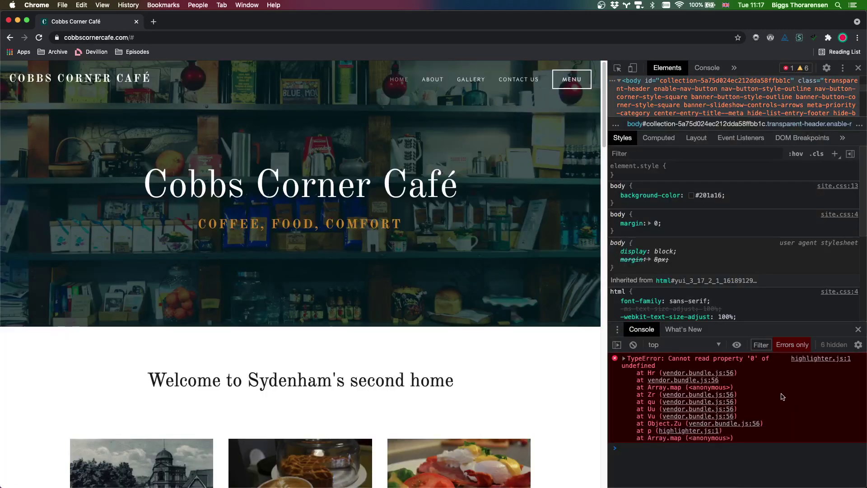
left_click(134, 38)
key("Return")
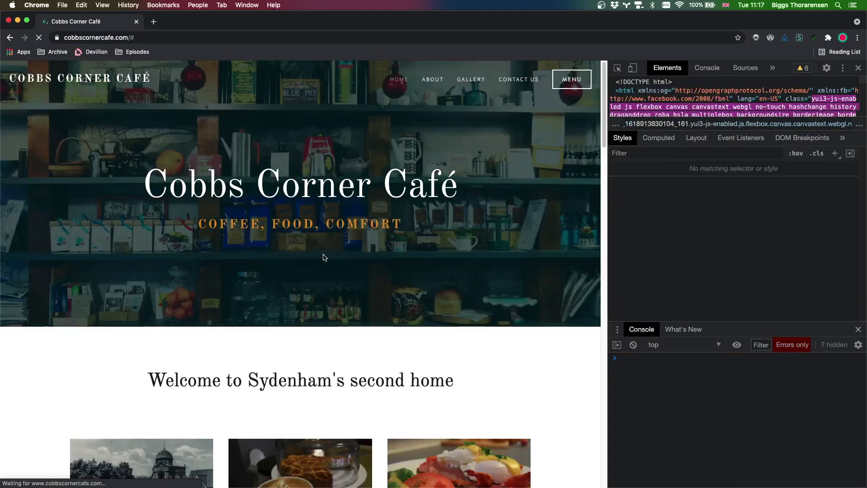
scroll(352, 271, "down", 5)
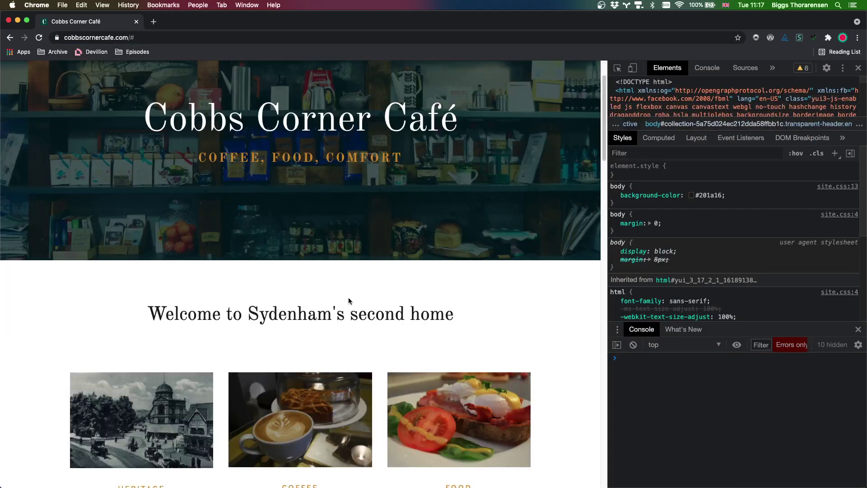
scroll(323, 283, "down", 20)
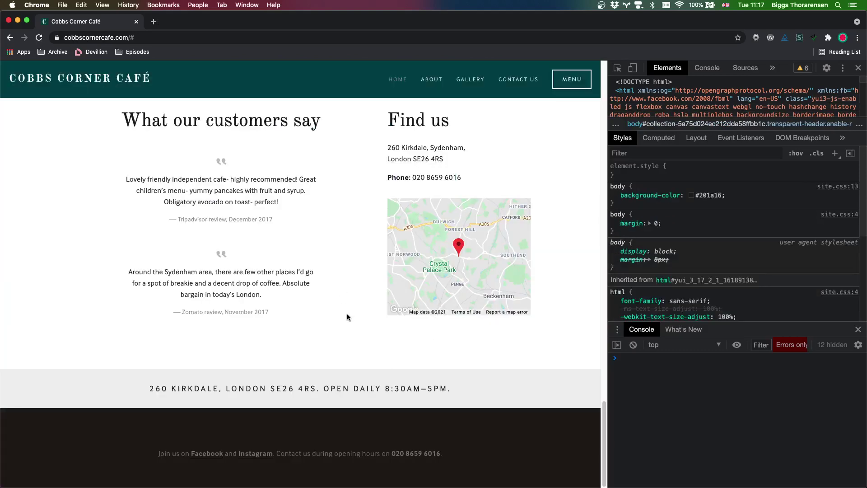
scroll(342, 292, "up", 20)
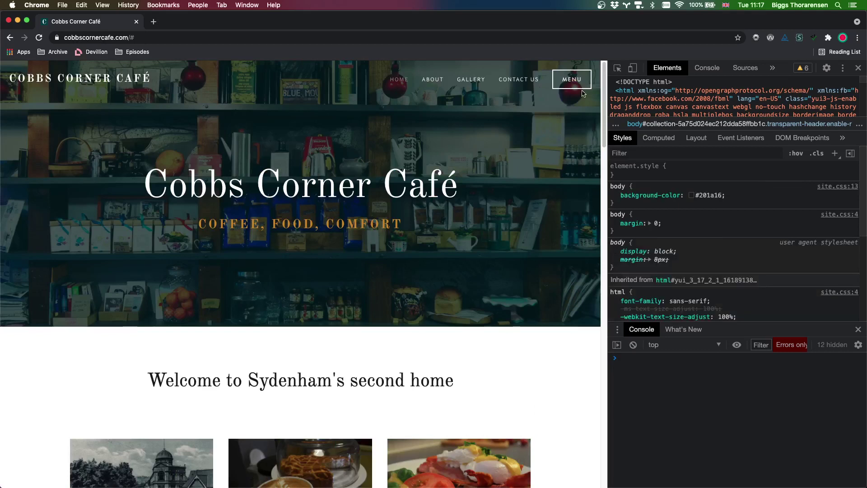